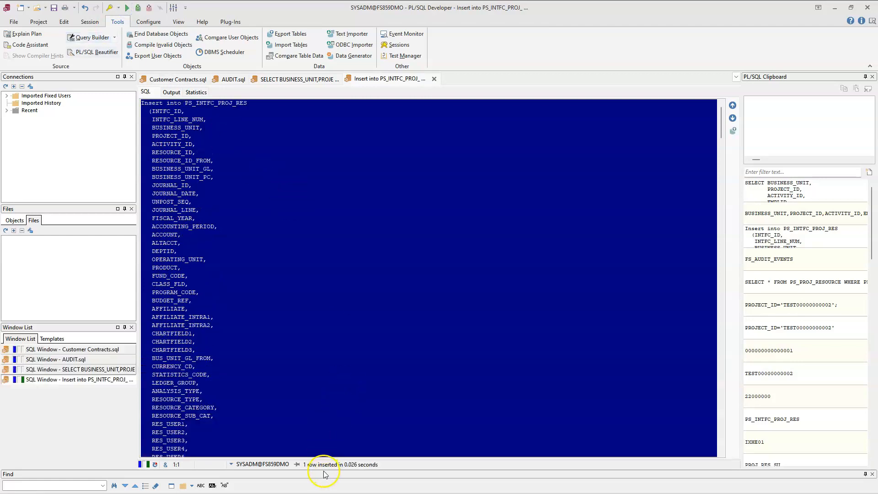
Step: Commit the inserted row and run the SELECT on PS_INTFC_PROJ_RES for project PEOPLESOFTUPG
left_click(137, 8)
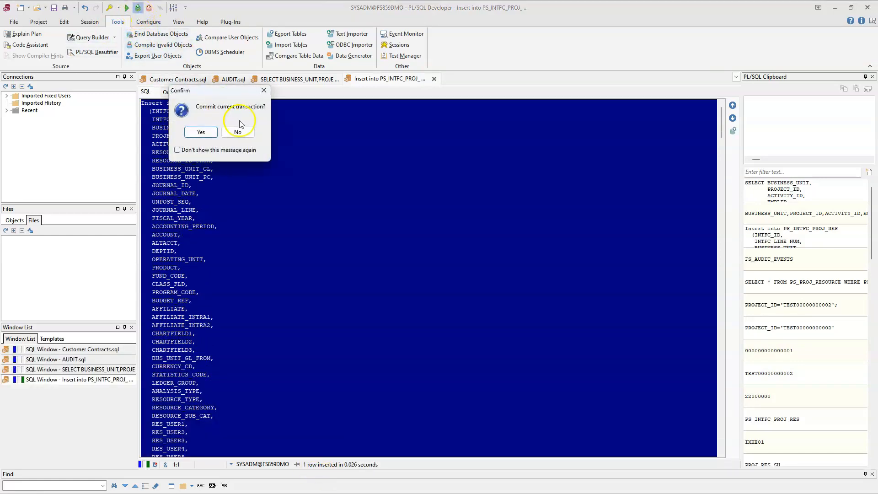
left_click(202, 132)
scroll(290, 232, "down", 7)
scroll(290, 232, "down", 15)
left_click_drag(270, 373, 143, 294)
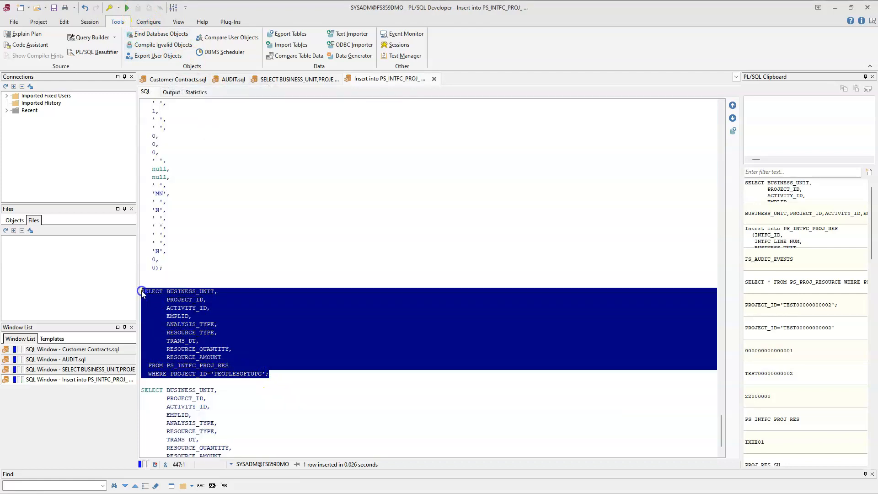
left_click(128, 8)
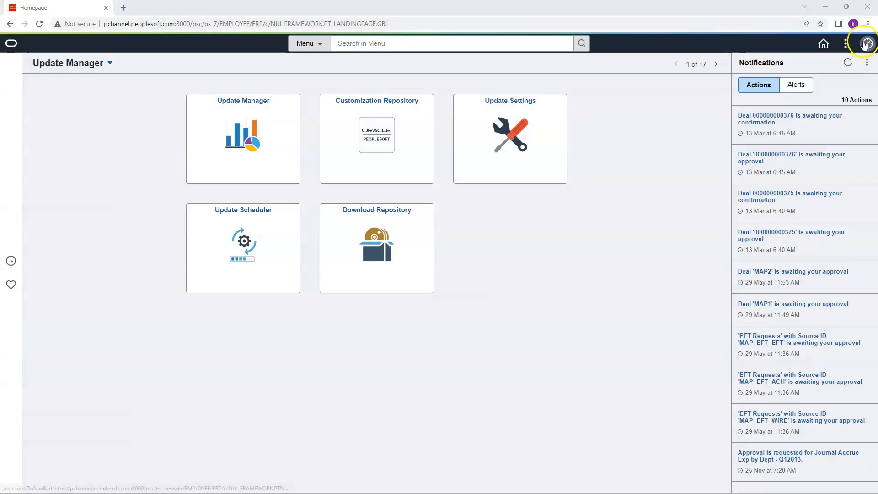
Step: In PeopleSoft, open Load Transactions under Project Costing's Third Party Integration with run control ID Upgrade
left_click(867, 43)
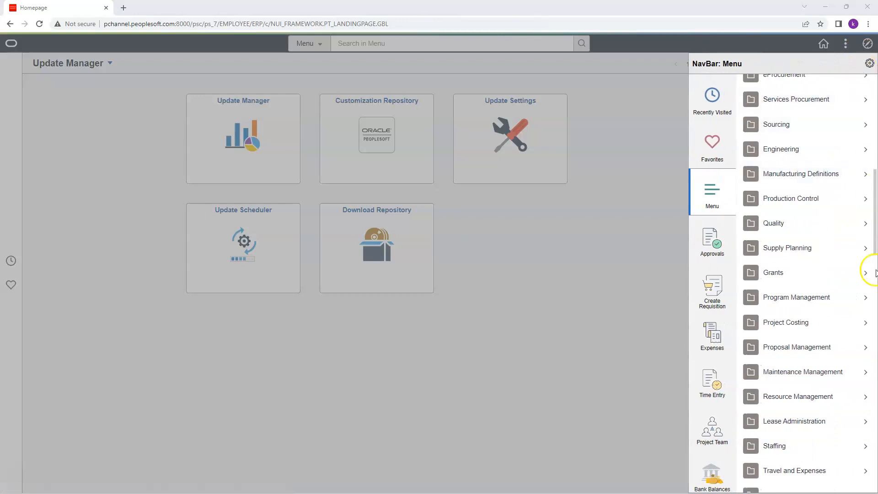
left_click(800, 322)
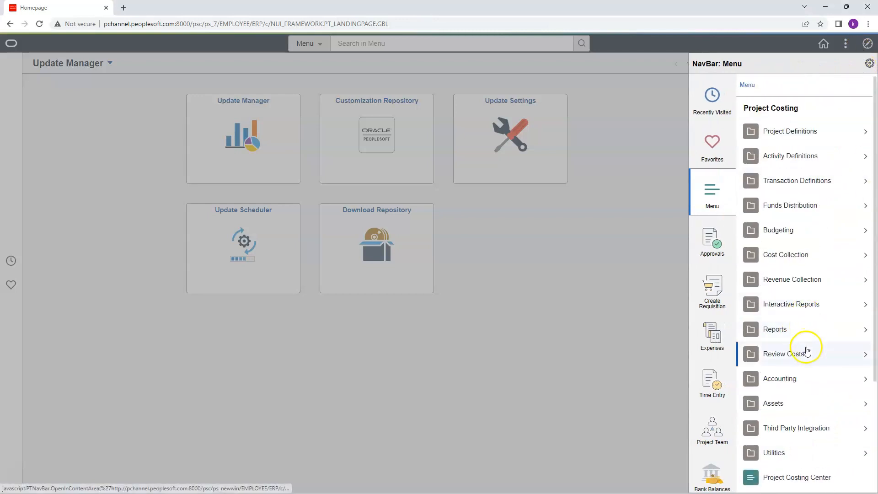
left_click(806, 429)
left_click(819, 183)
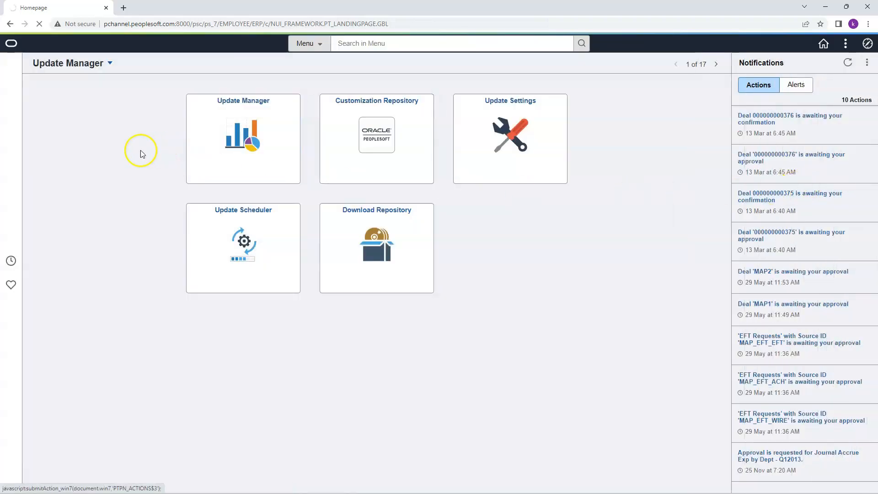
left_click(130, 112)
type("Upgrade")
key("Return")
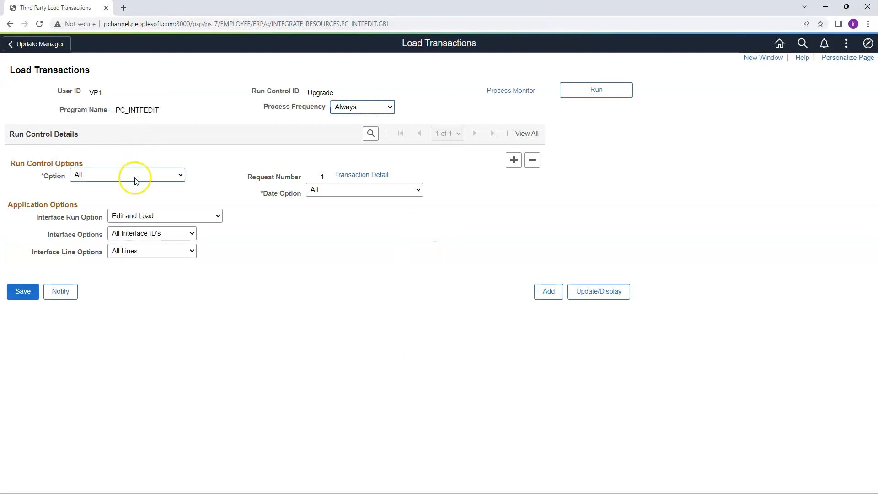
left_click(135, 180)
left_click(133, 208)
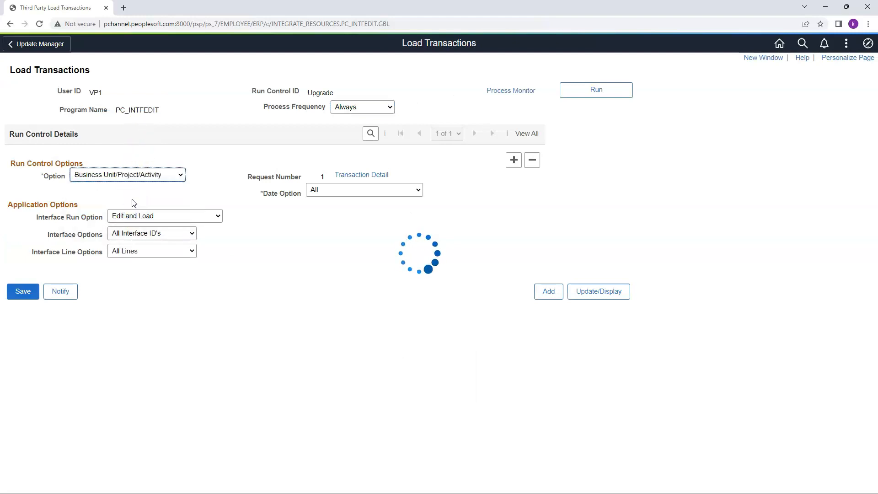
left_click(91, 198)
type("US001")
left_click(90, 212)
type("PEOPLESOFTUPG")
left_click(109, 243)
left_click(143, 228)
left_click(348, 282)
Step: Run the Proj_Resource Loader process (PC_INTFEDIT) and check its message log for the processed, edited and loaded rows
left_click(610, 89)
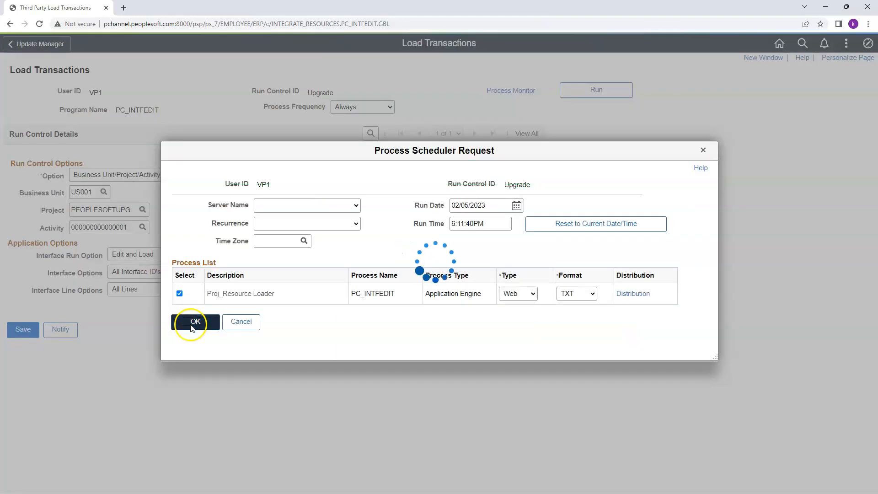
left_click(192, 323)
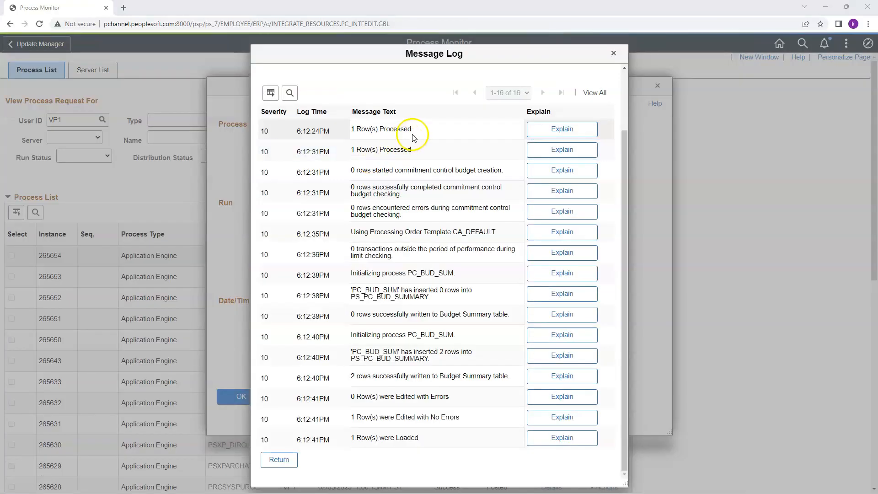
left_click_drag(411, 129, 360, 130)
left_click(451, 413)
left_click(462, 420)
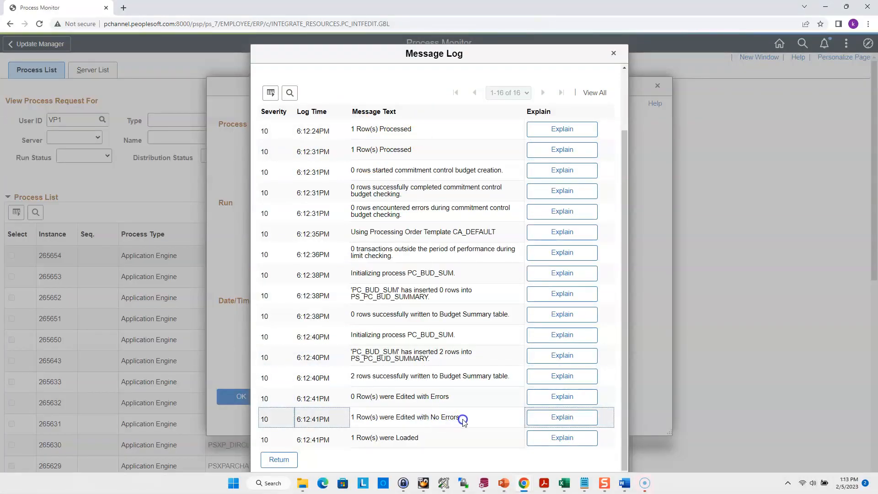
left_click_drag(463, 420, 350, 418)
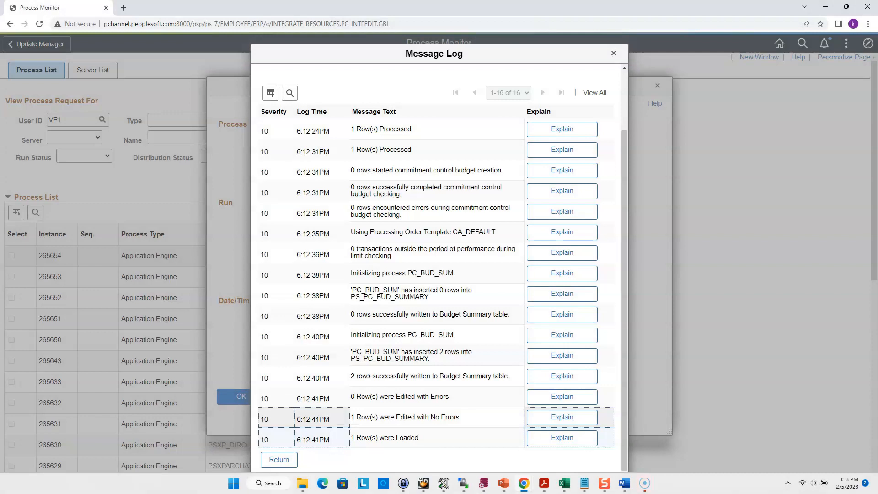
Step: Switch to PL/SQL Developer and run the SELECT on PS_PROJ_RESOURCE for PEOPLESOFTUPG, excluding analysis types BUD and RBD
left_click(485, 484)
left_click(307, 254)
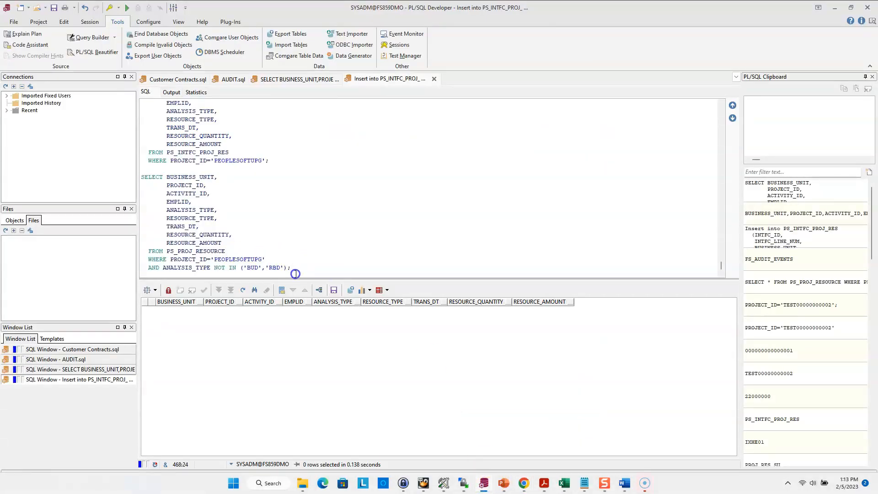
left_click_drag(292, 270, 133, 173)
left_click(128, 8)
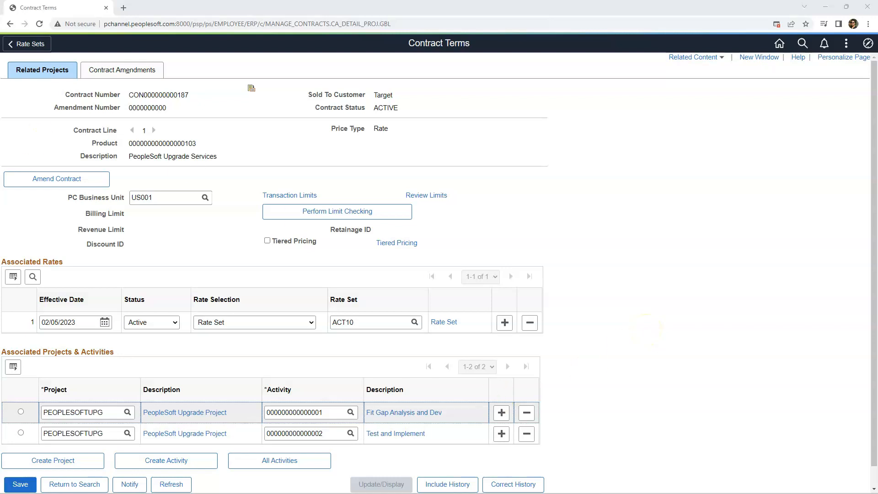
Step: In PeopleSoft's Contract Terms, review the contract line and open its associated rate set ACT10
left_click(160, 93)
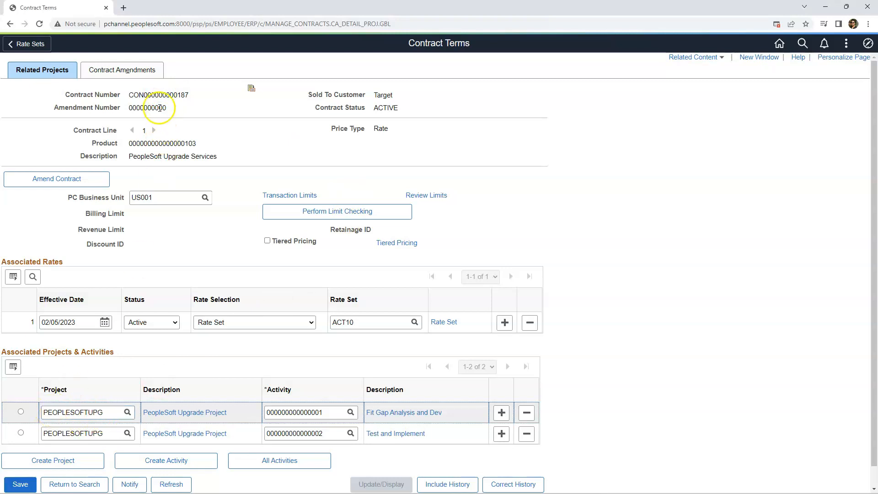
left_click(445, 335)
left_click_drag(366, 322, 309, 318)
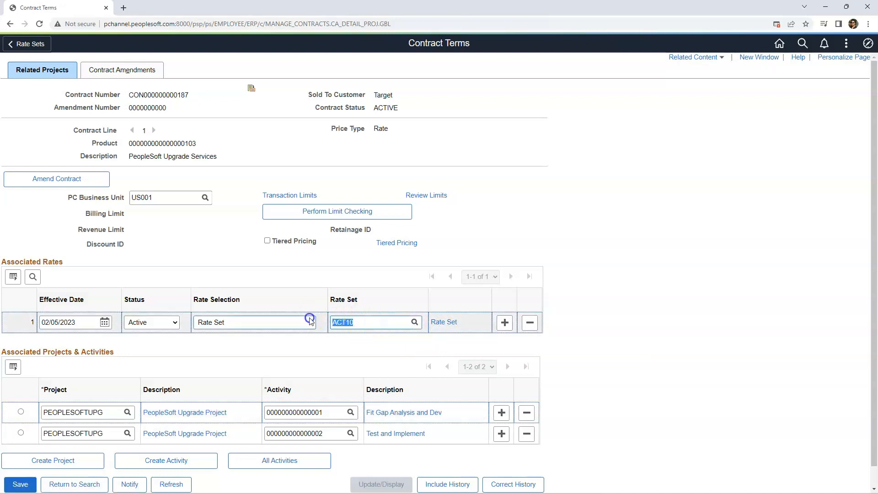
left_click(438, 322)
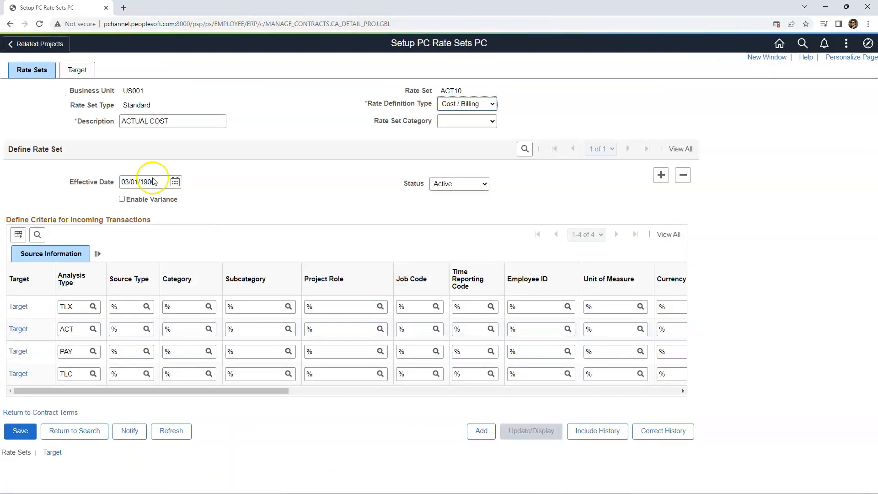
Step: Examine the rate set's target rows and target analysis types for source analysis type TLX
left_click(76, 70)
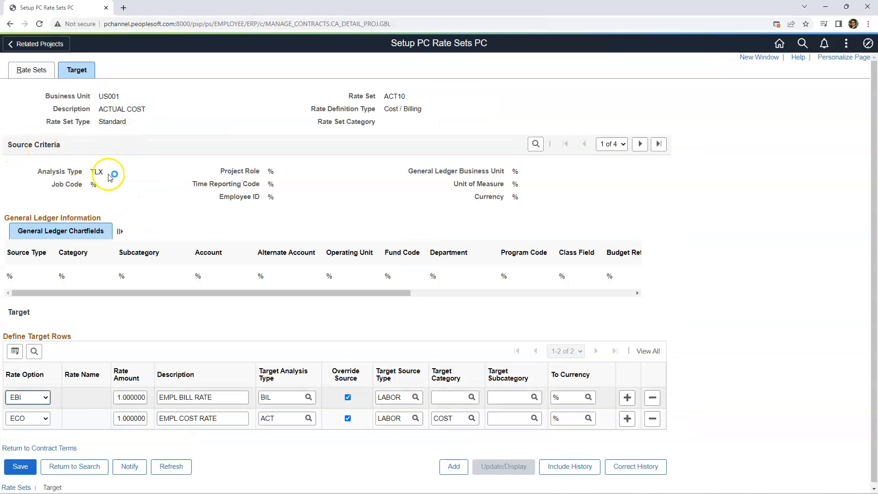
left_click_drag(80, 171, 116, 181)
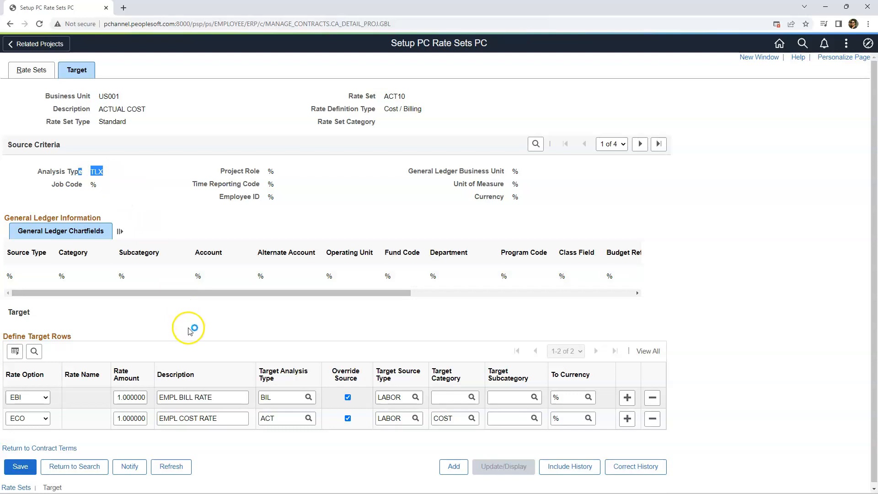
left_click(157, 317)
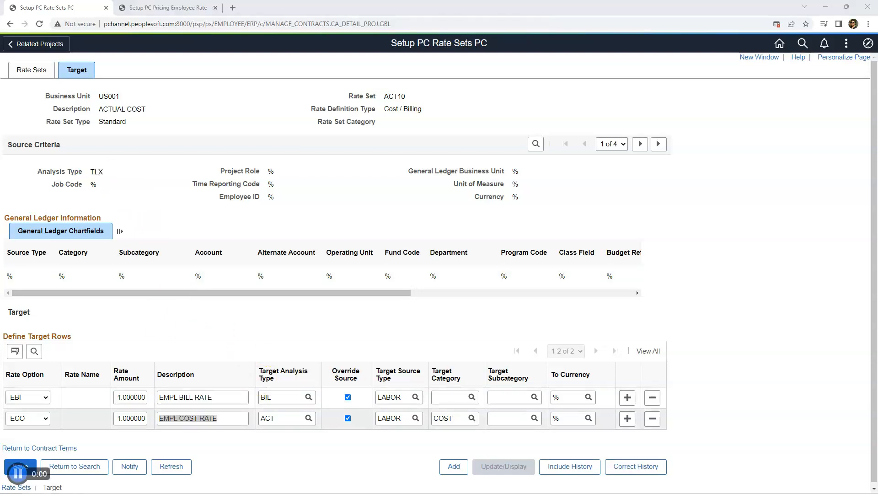
left_click_drag(91, 336, 5, 336)
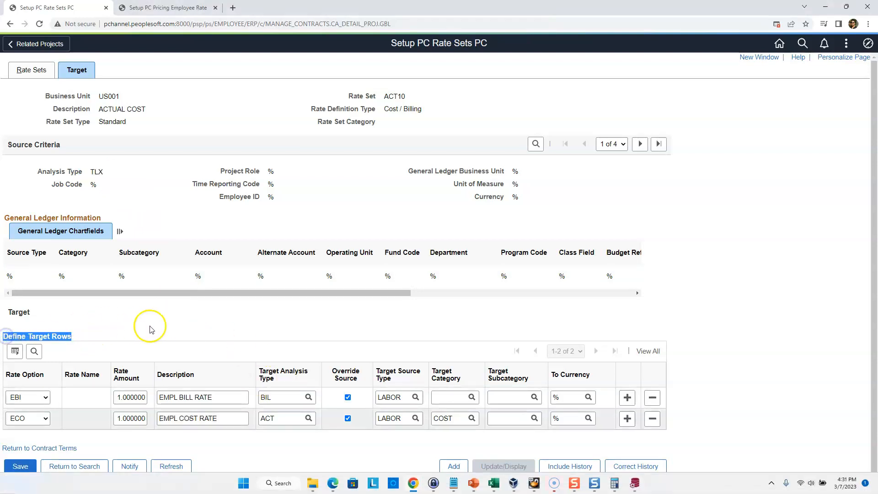
left_click_drag(286, 397, 247, 397)
left_click_drag(290, 418, 249, 419)
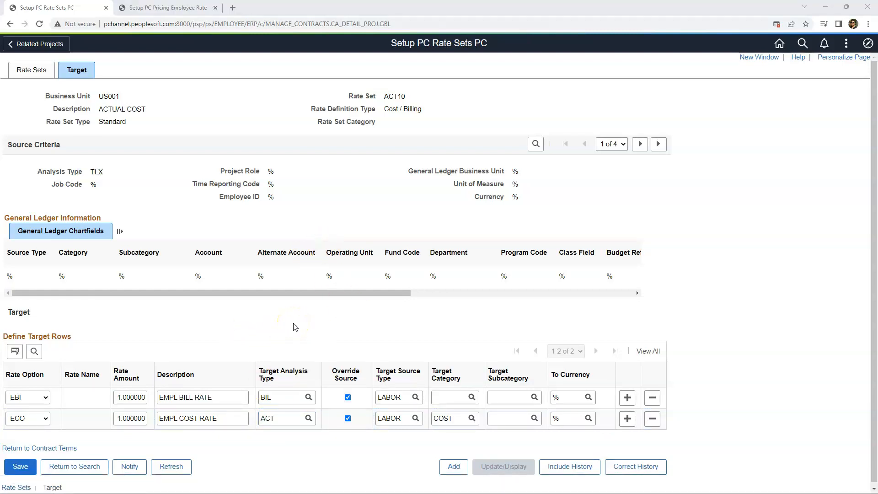
Step: Check the EBI rate option against the employee's billing rate in Rates by Employee
left_click(18, 397)
left_click(160, 7)
left_click_drag(152, 216, 222, 220)
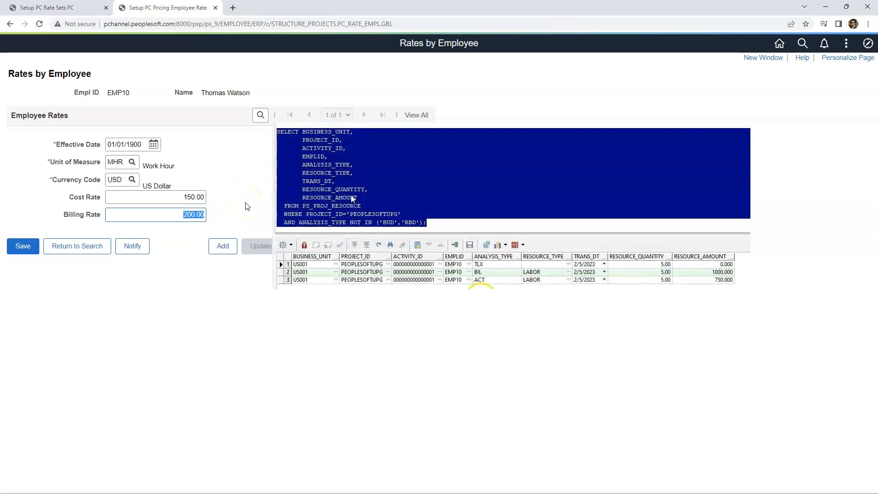
Step: Compare the ECO target row of rate set ACT10 with the employee's cost rate in Rates by Employee
left_click(68, 7)
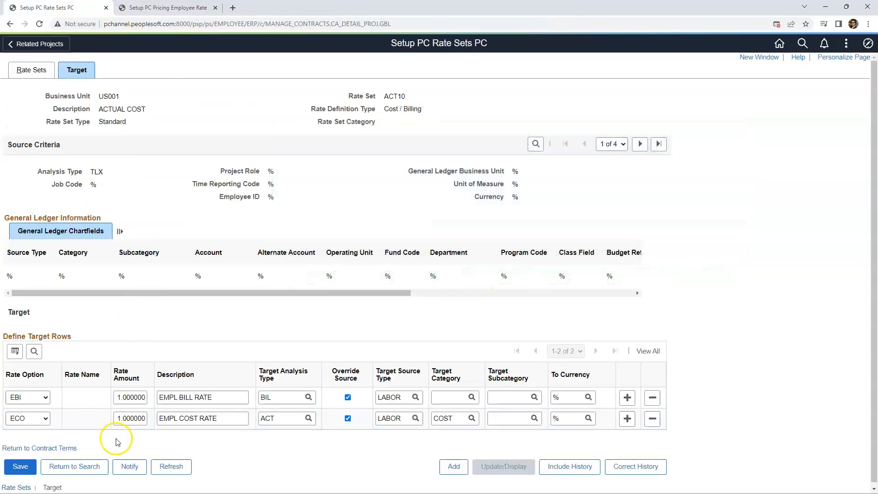
left_click_drag(276, 419, 264, 418)
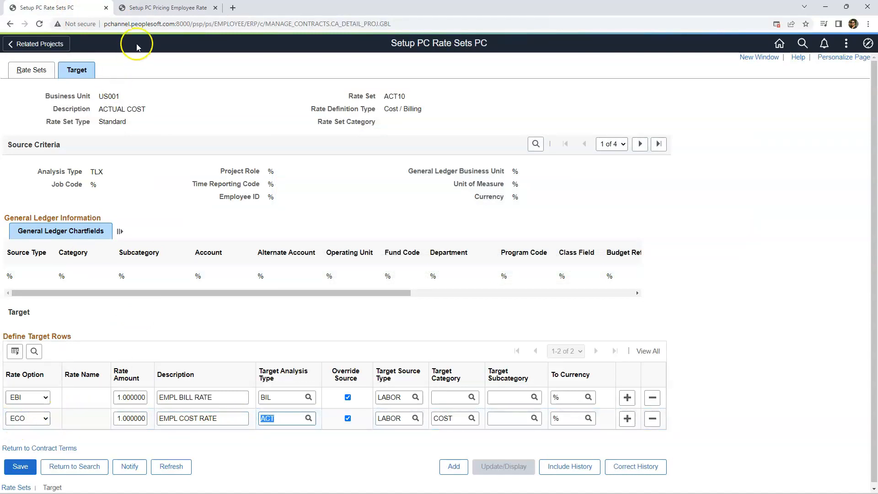
left_click(151, 7)
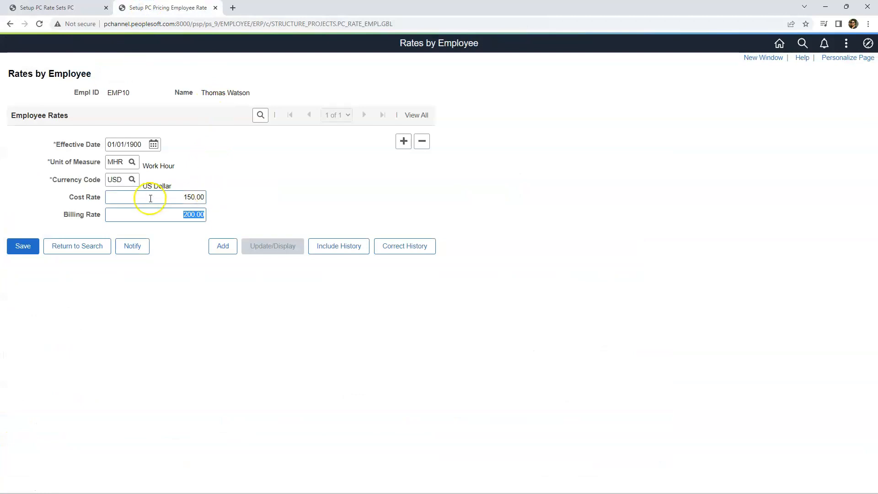
key("shift+Tab")
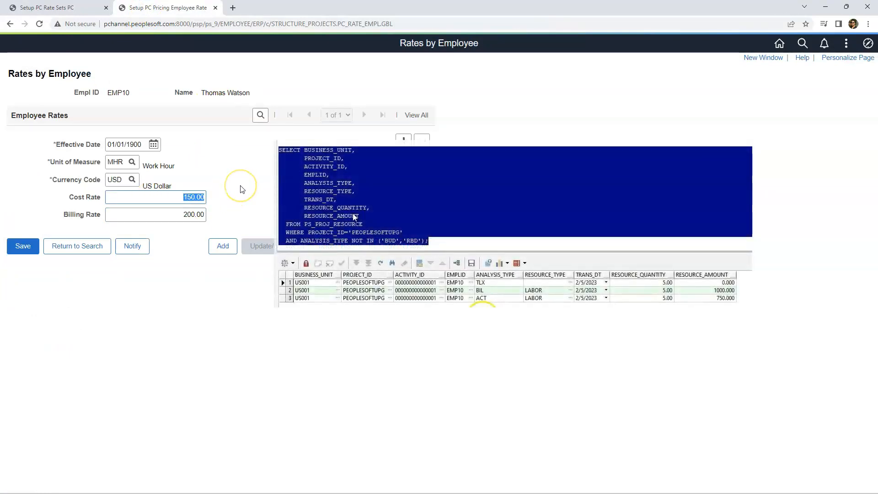
left_click(68, 8)
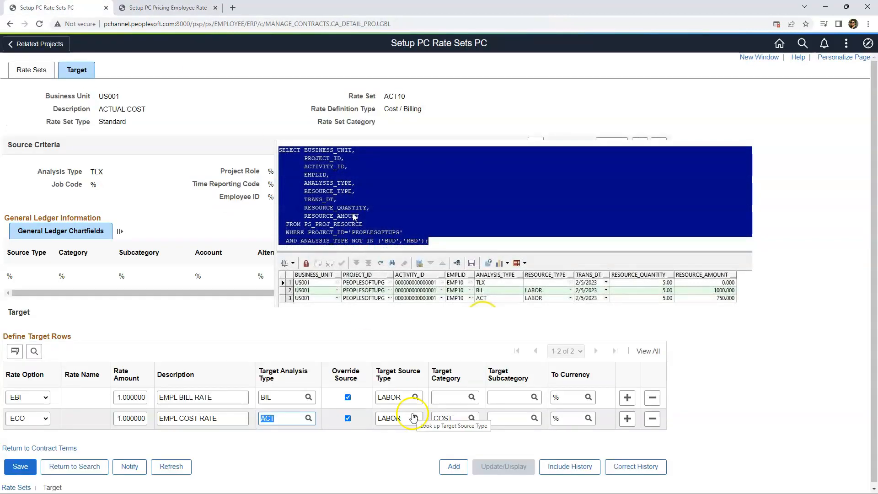
left_click_drag(292, 416, 236, 412)
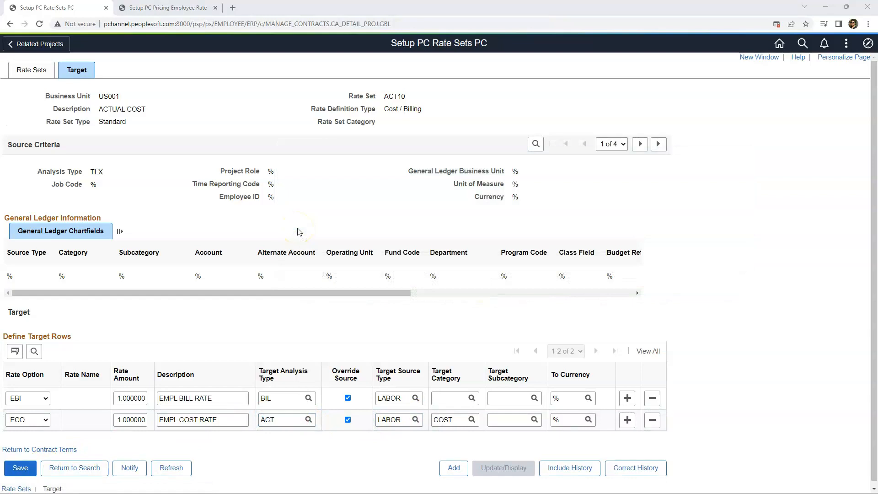
Step: Go to the second source criteria, analysis type ACT, and examine its target analysis type and rate amount
left_click(639, 146)
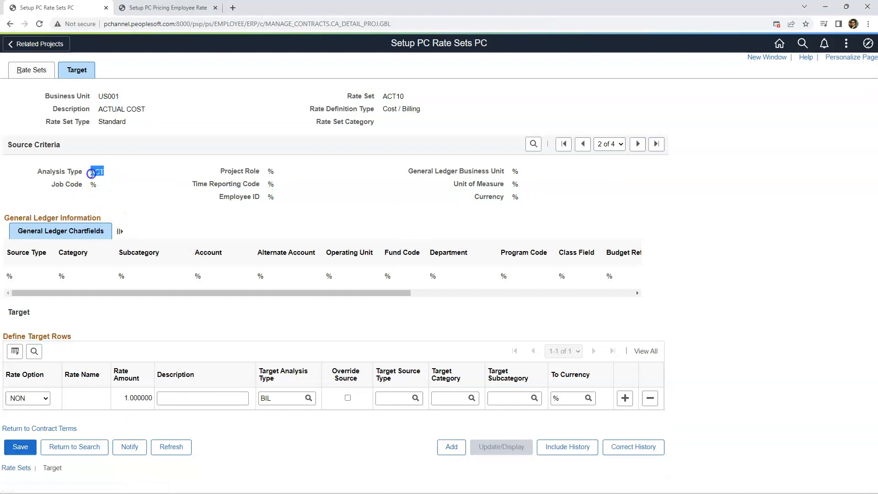
double_click(256, 398)
left_click(258, 398)
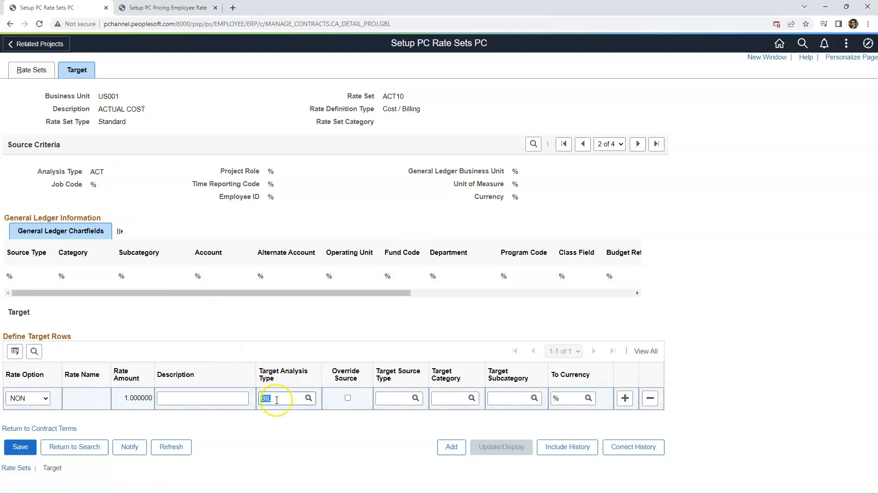
double_click(280, 399)
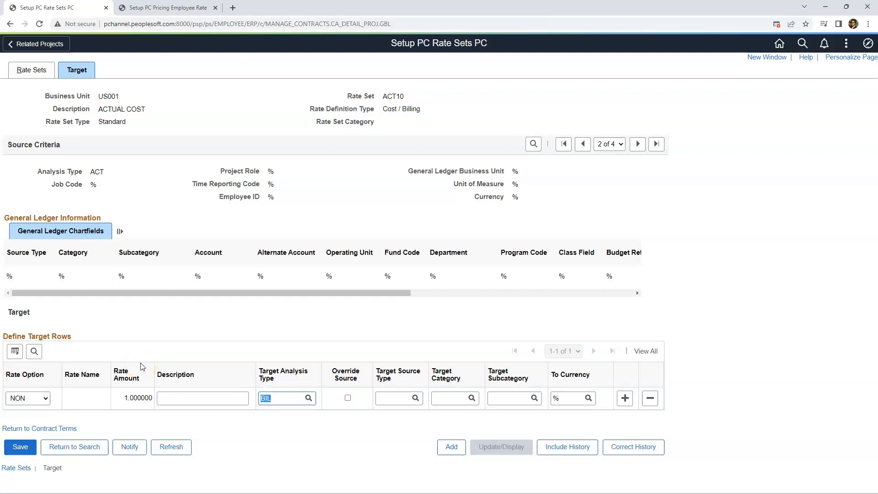
left_click(134, 373)
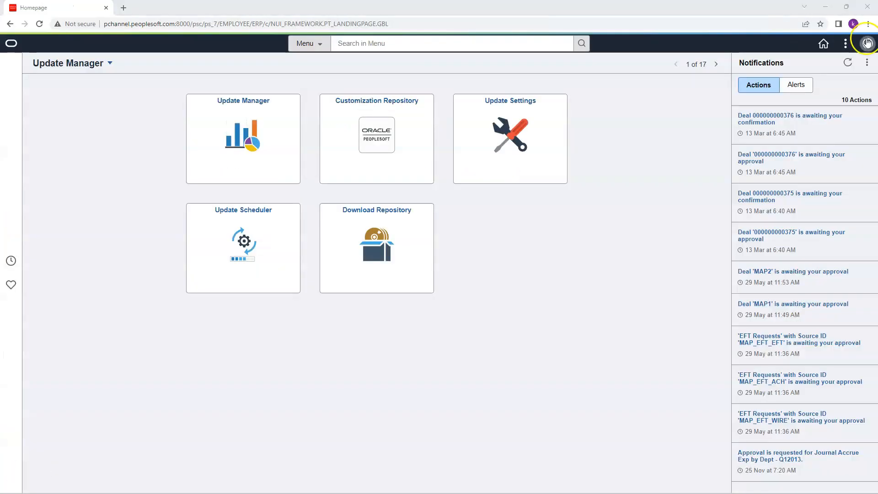
left_click(867, 43)
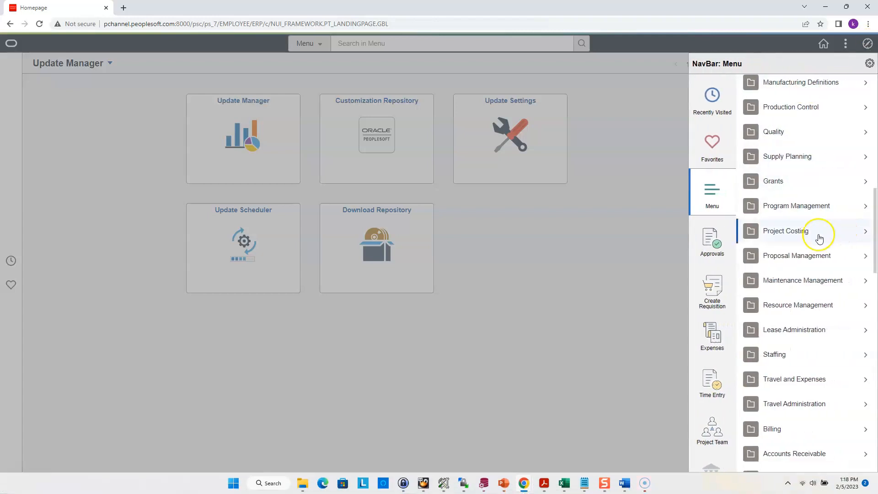
left_click(811, 238)
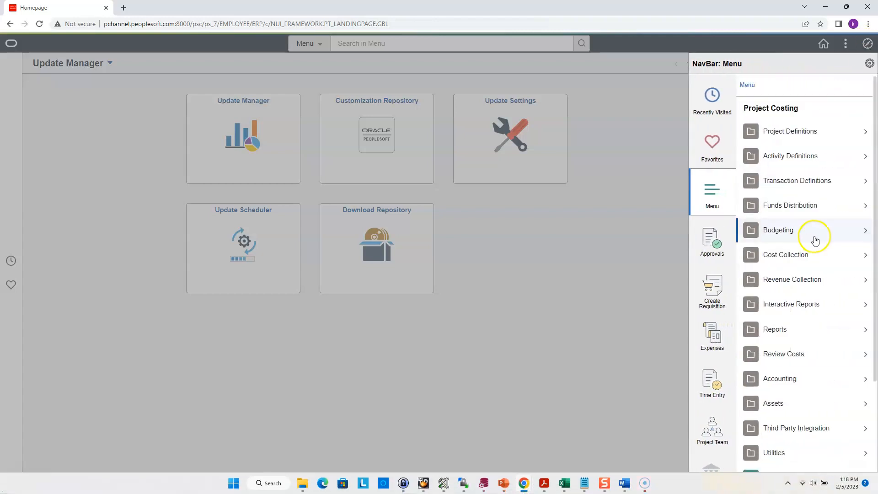
left_click(815, 182)
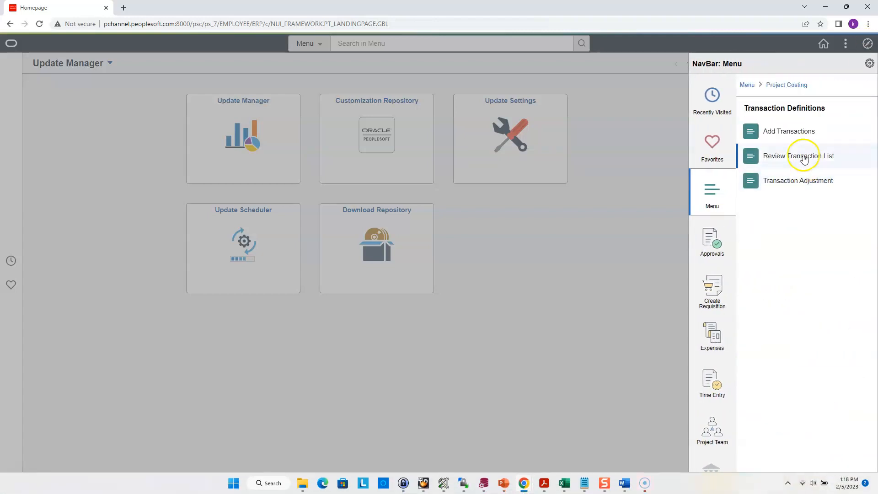
left_click(792, 131)
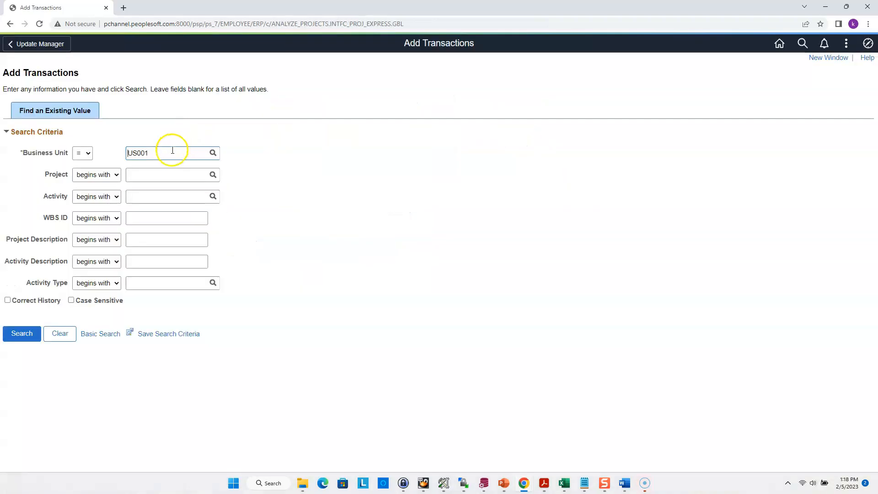
left_click(170, 170)
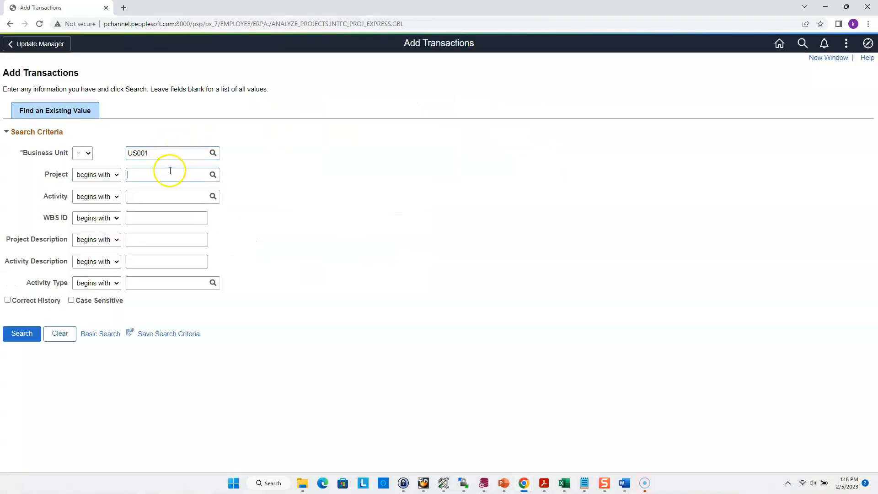
type("PEOPLESOFTUPG")
key("Return")
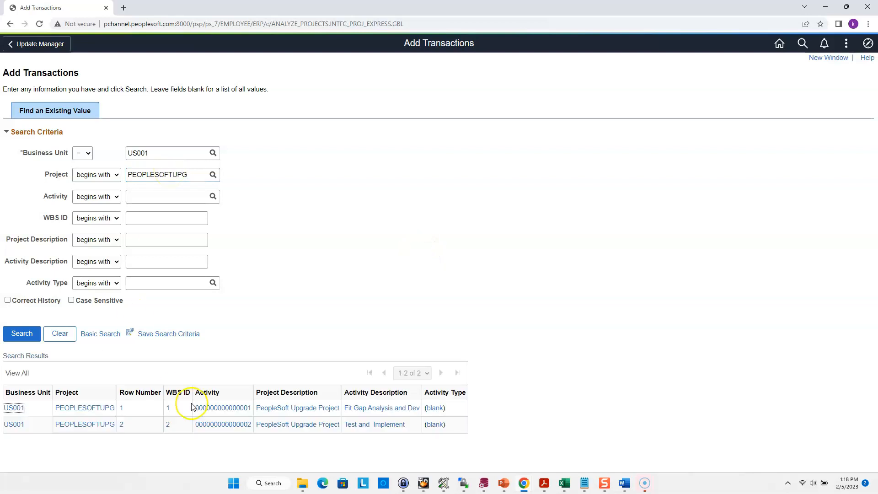
left_click(213, 408)
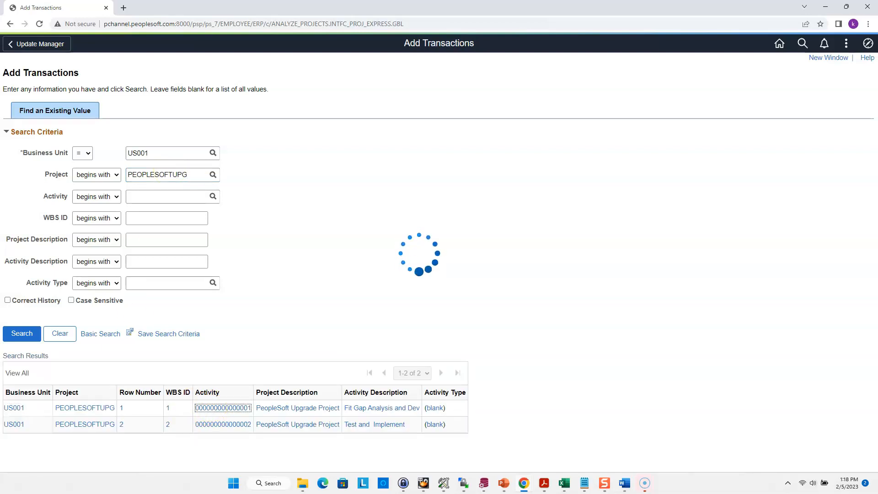
Step: Give the new project transaction analysis type ACT, source type TRAVL and category SFTWR
left_click(48, 266)
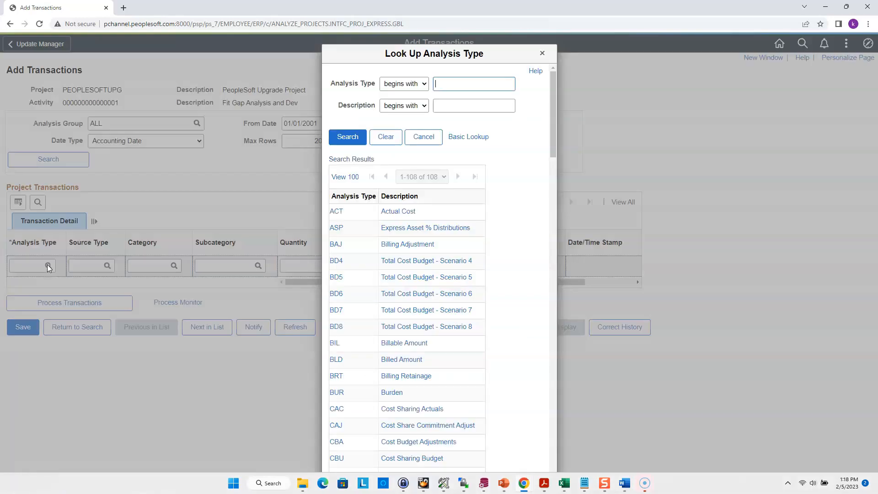
left_click(393, 211)
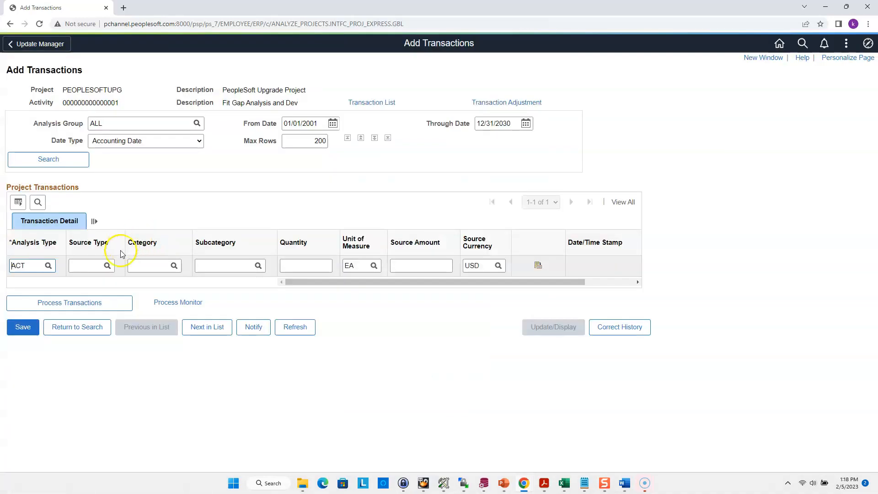
left_click(107, 265)
scroll(402, 366, "down", 2)
left_click(339, 460)
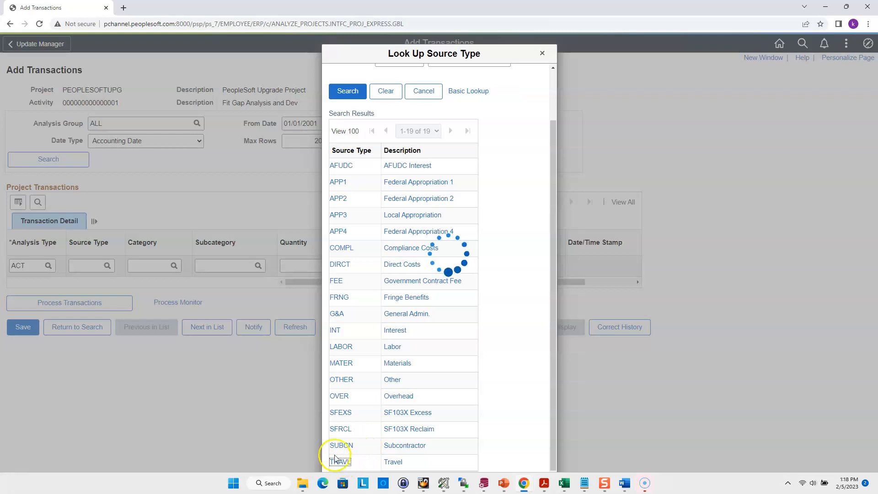
left_click(173, 265)
left_click(339, 383)
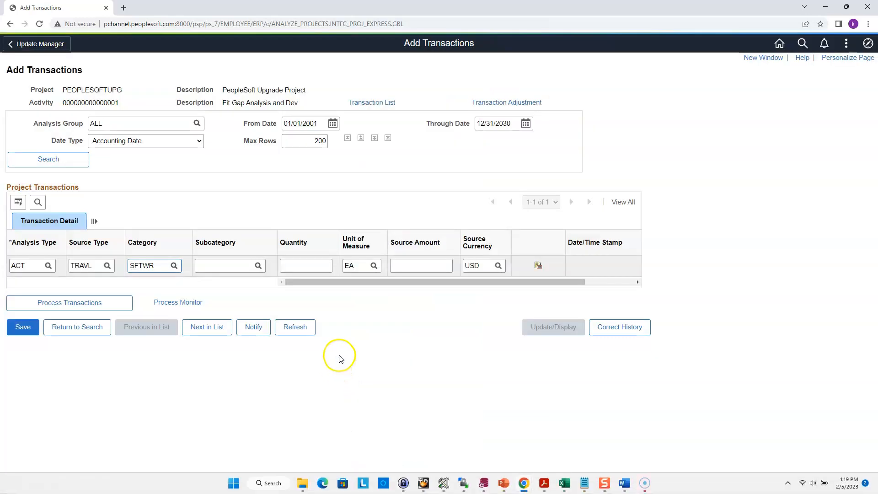
Step: Set the travel transaction's quantity to 1 and its source amount to 500
left_click(313, 266)
type("1")
left_click(406, 264)
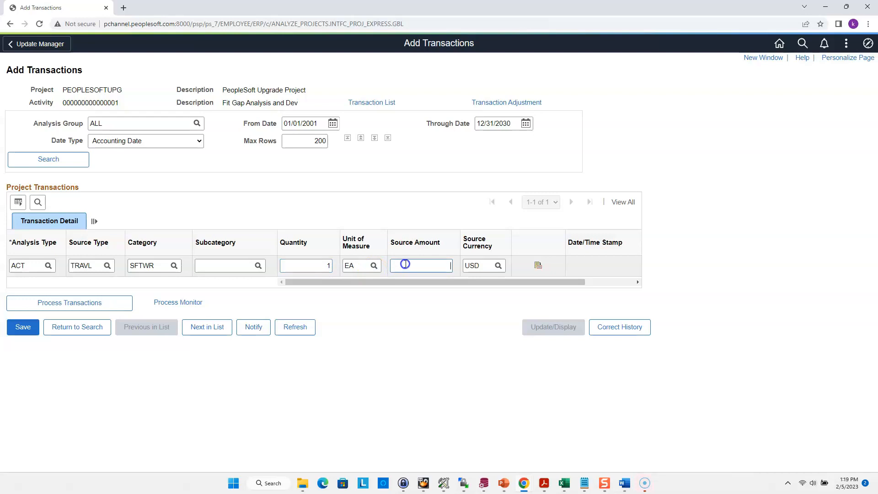
type("500")
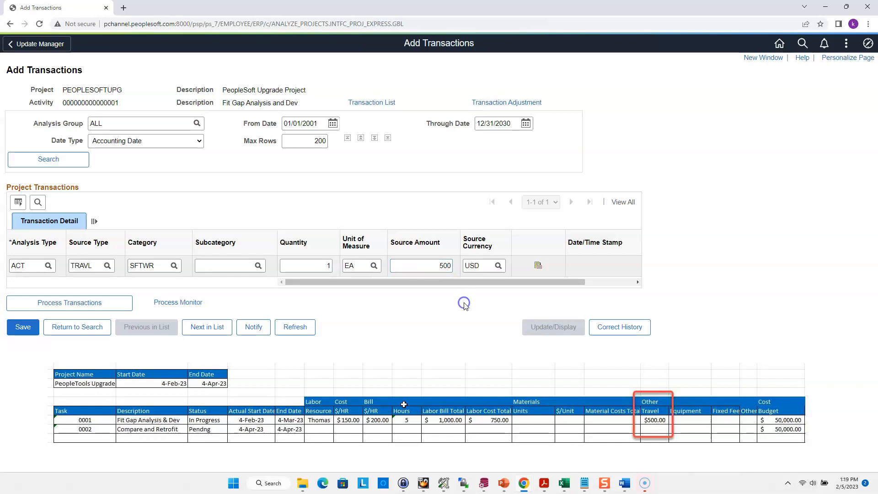
Step: Describe the transaction as Rental Expense in its transaction detail and process the transactions
left_click(537, 266)
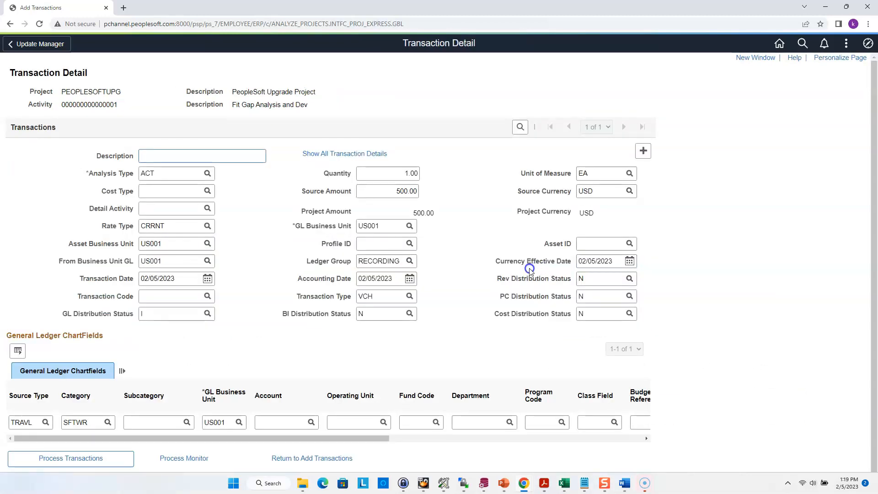
left_click(170, 149)
type("Rental Expense")
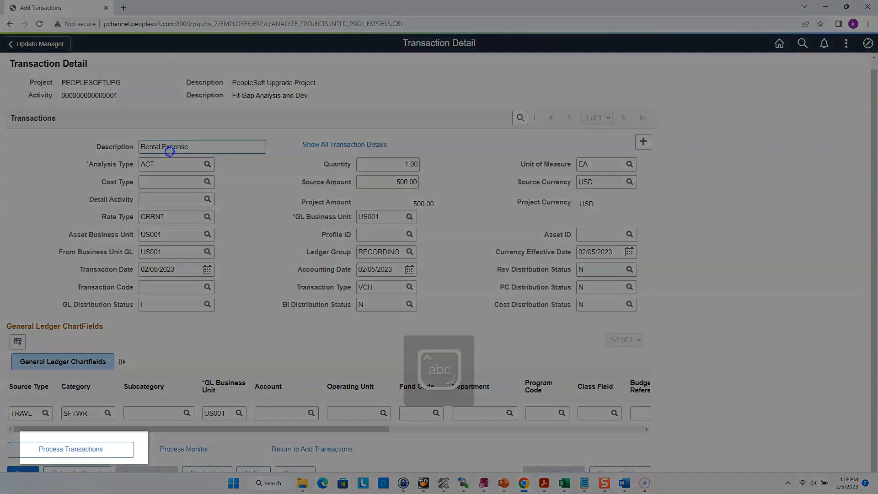
left_click(71, 450)
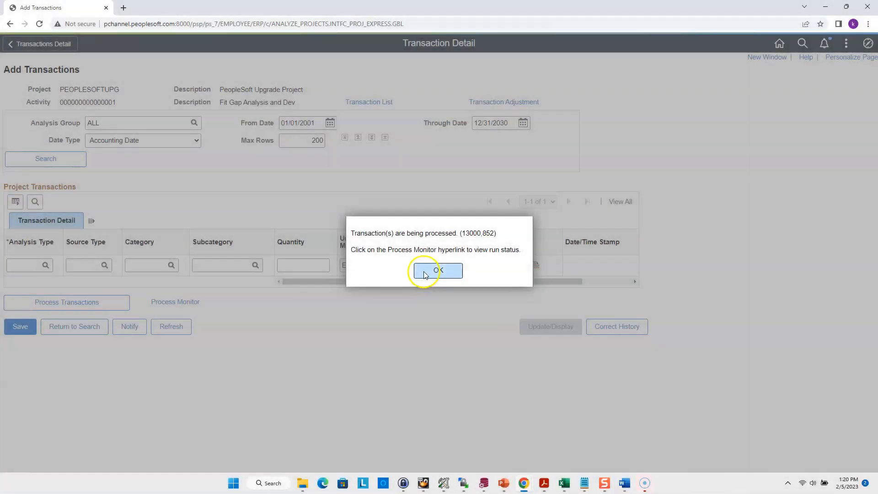
left_click(425, 272)
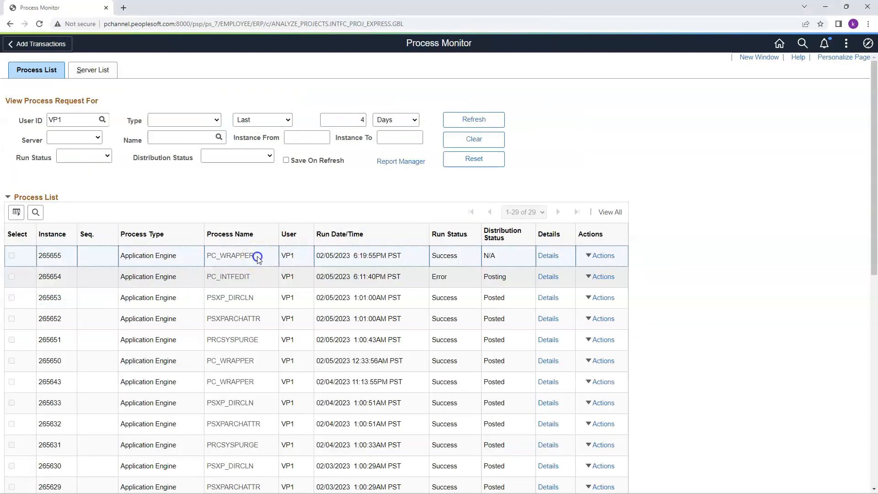
Step: Check source analysis type ACT against the target analysis type in rate set ACT10
double_click(225, 255)
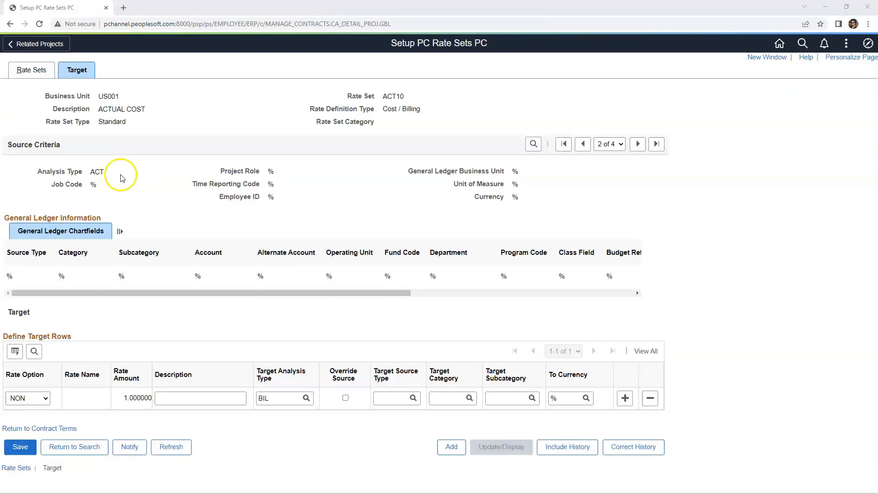
left_click_drag(111, 172, 92, 173)
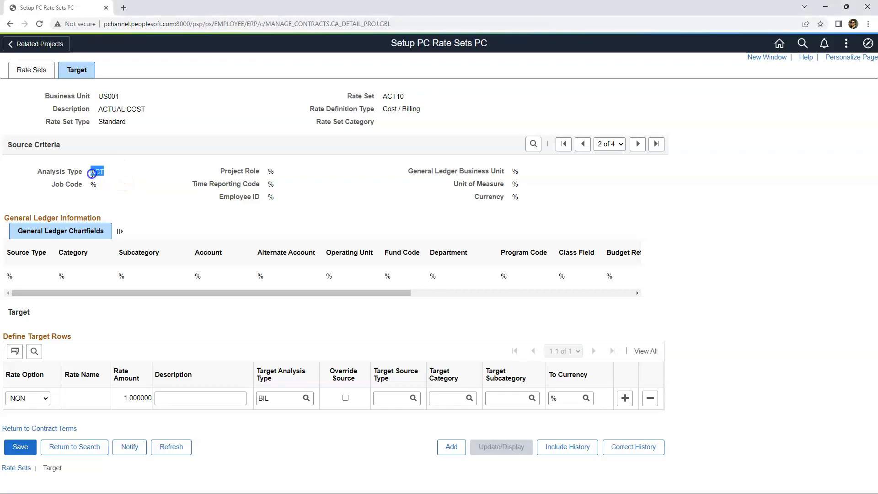
left_click_drag(274, 398, 252, 400)
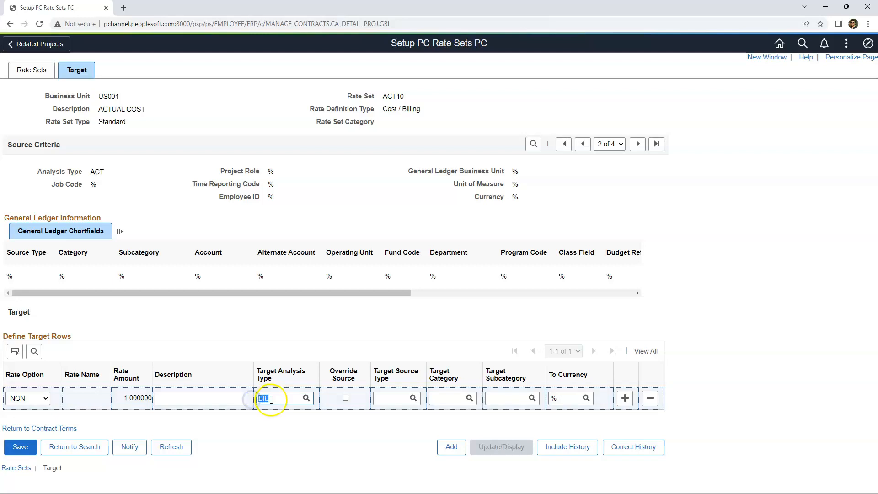
left_click(273, 399)
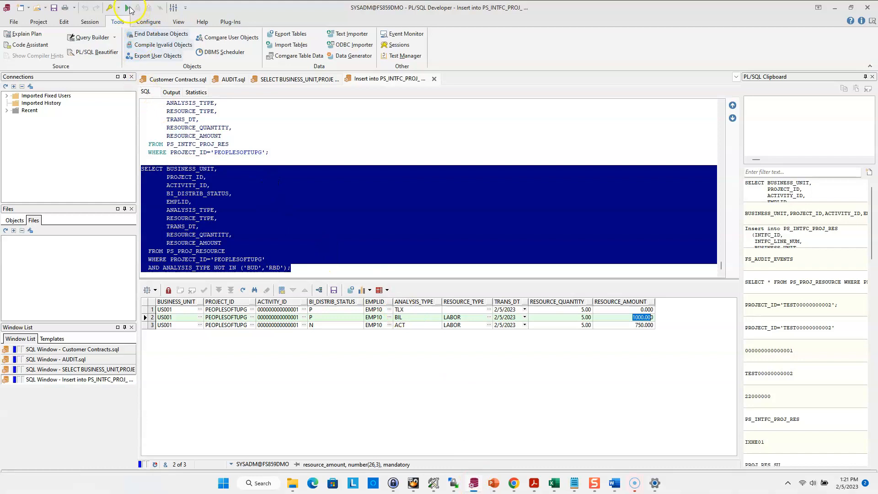
Step: Rerun the PS_PROJ_RESOURCE query in PL/SQL Developer and examine the travel rows' analysis type, resource type and amount
left_click(128, 8)
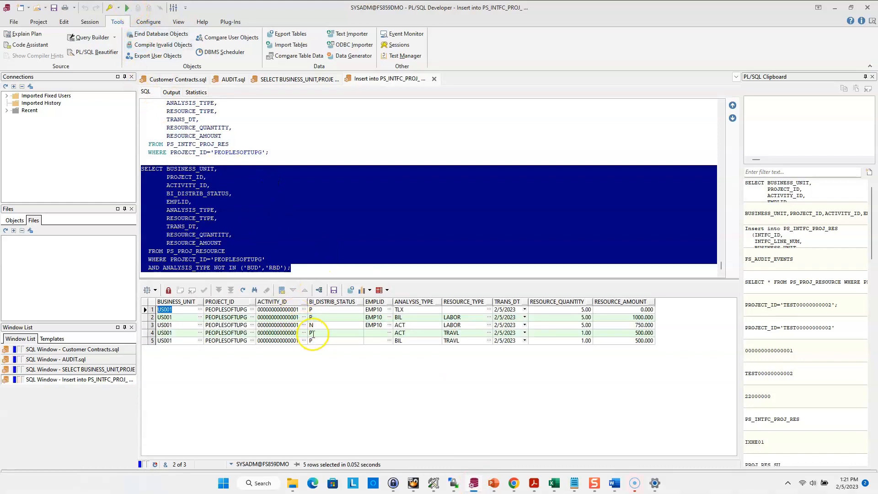
left_click(400, 339)
left_click(472, 342)
left_click(635, 334)
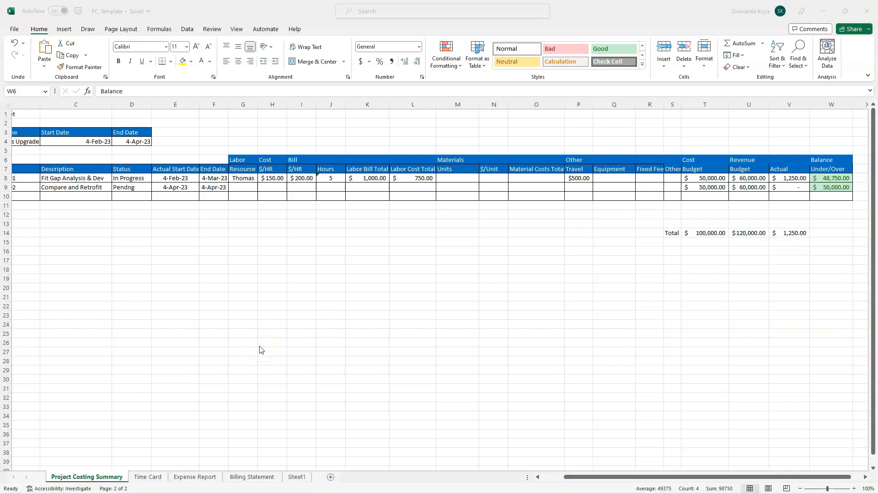
Step: Switch to the Excel costing summary and review the Fit Gap Analysis & Dev row's hours, travel cost, cost budget, actual and balance
left_click(331, 178)
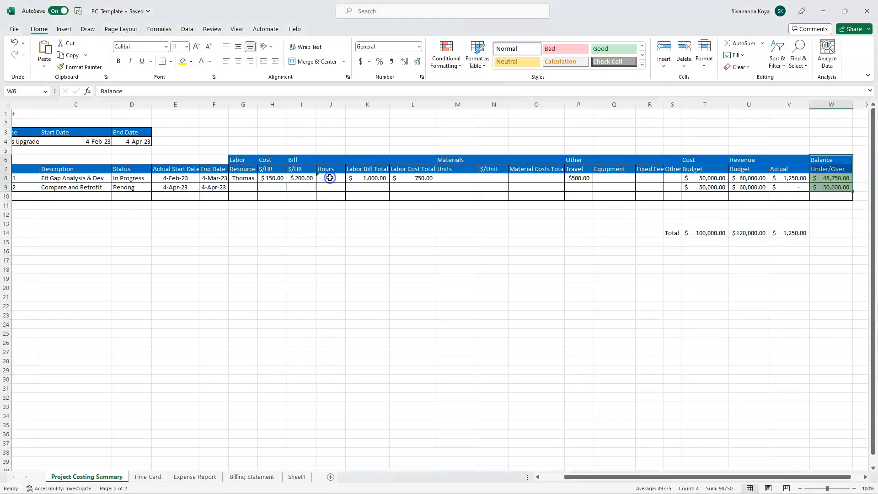
type("5")
left_click(582, 179)
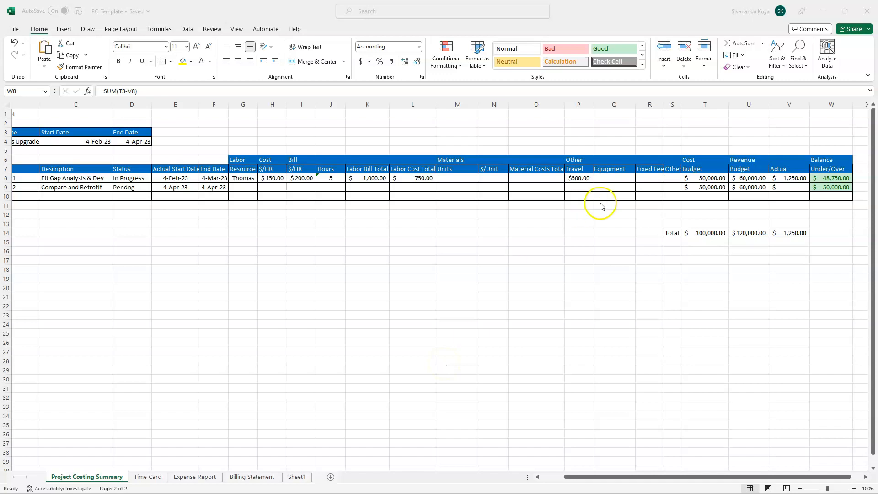
double_click(786, 177)
left_click(705, 178)
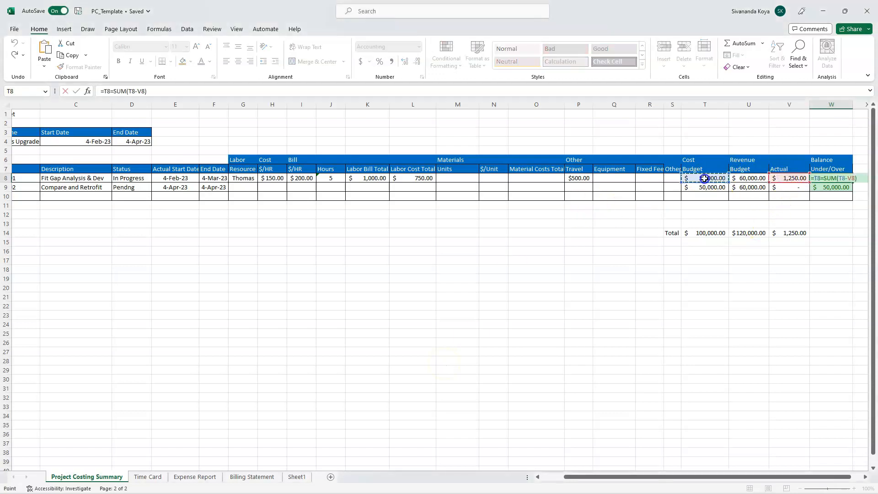
left_click(778, 254)
key("Escape")
left_click(833, 180)
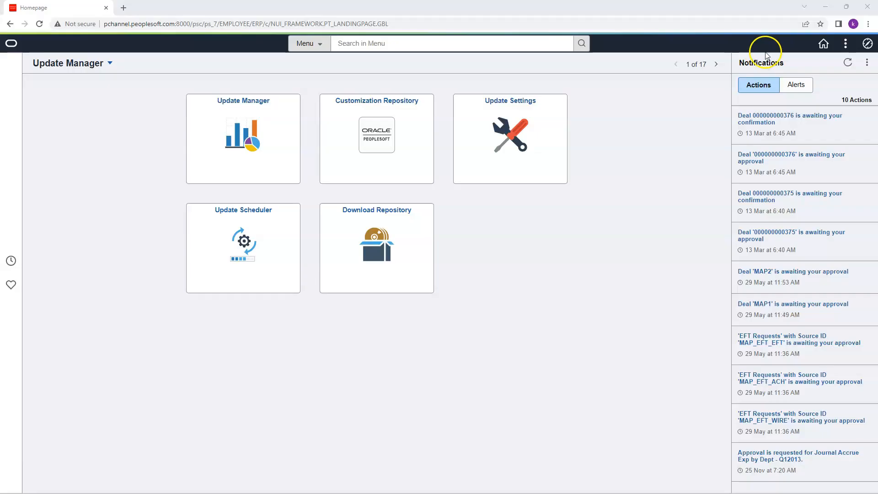
Step: Open the Project Costing Budget Plan in PeopleSoft for the US001 project beginning with "people"
left_click(867, 43)
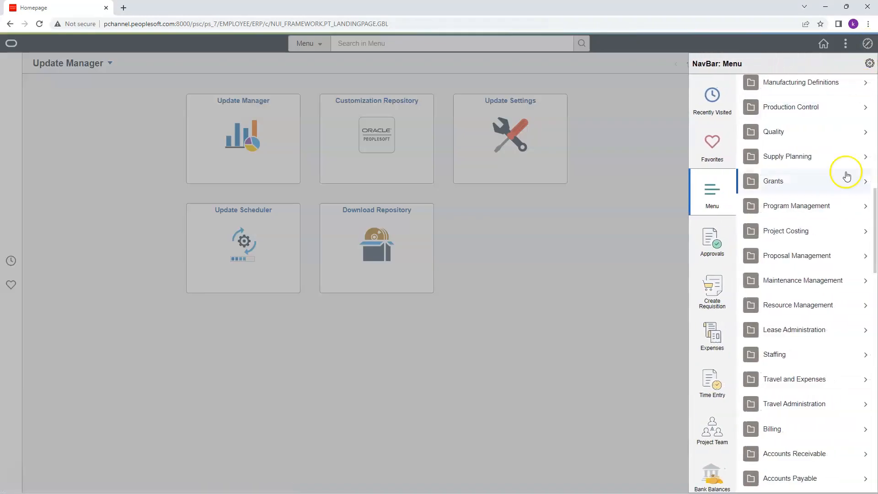
left_click(790, 233)
left_click(790, 232)
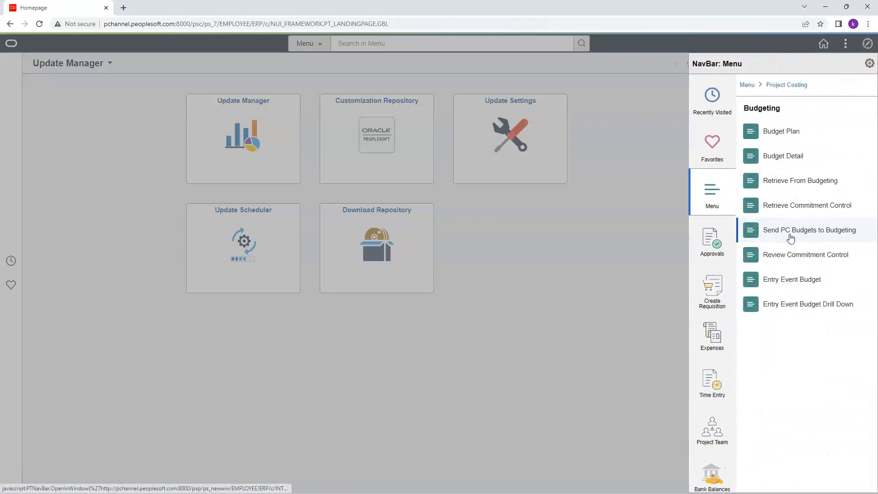
left_click(777, 131)
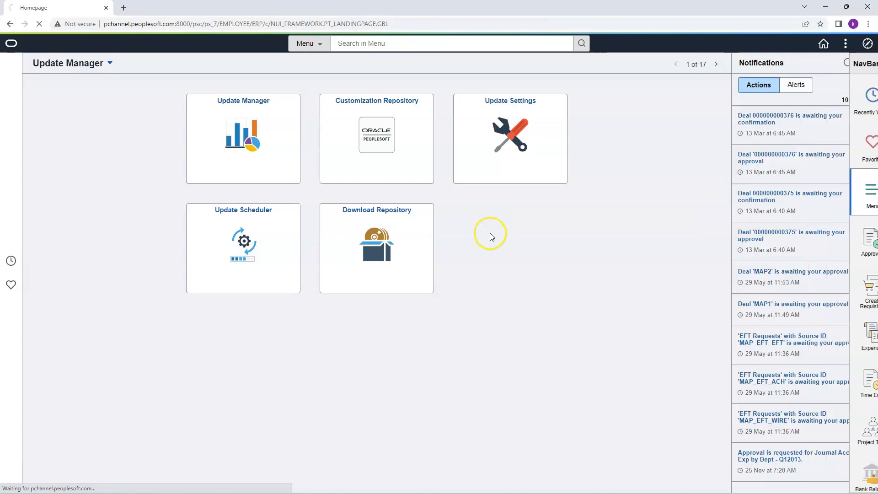
left_click(133, 174)
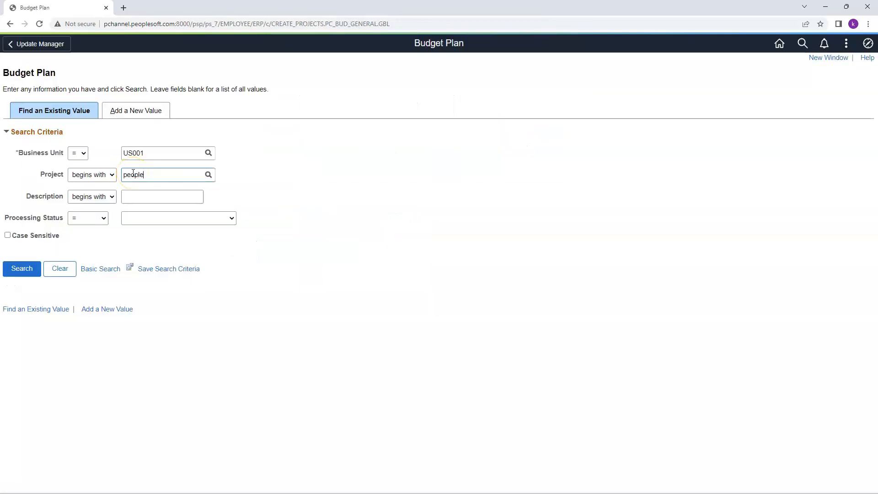
key("Return")
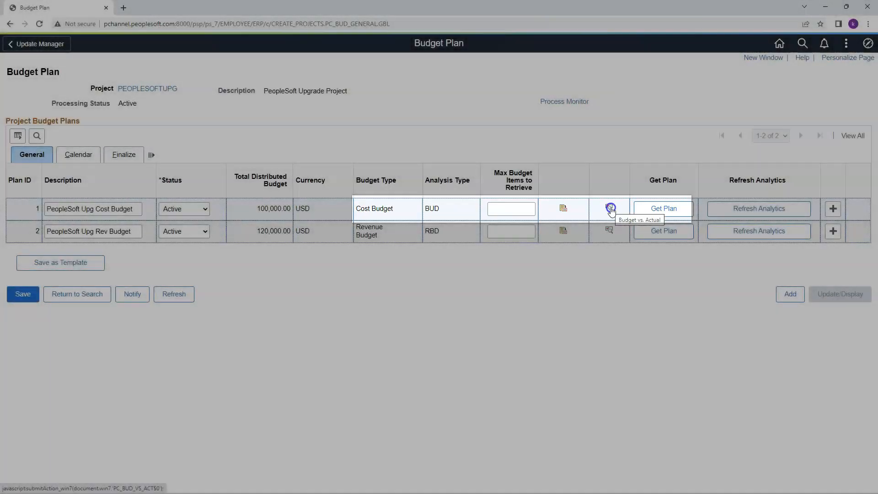
Step: Examine the cost budget's Budget vs. Actual amounts, drilling through the Fit Gap Analysis and Dev activity into budget item CONSLT's periods
left_click(609, 207)
left_click_drag(166, 192, 197, 192)
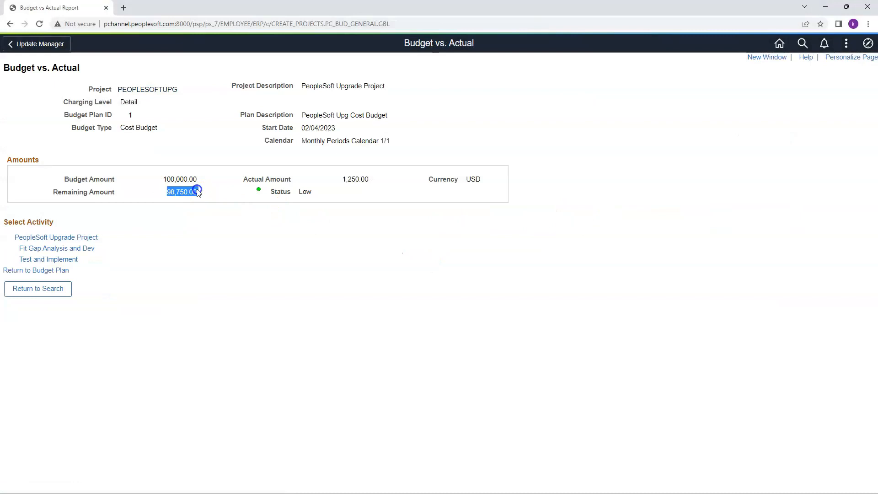
left_click(86, 249)
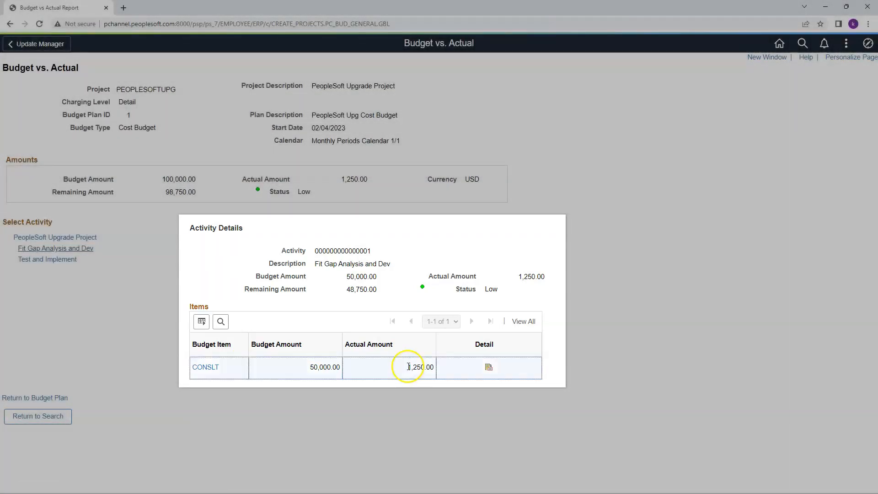
left_click_drag(406, 366, 433, 371)
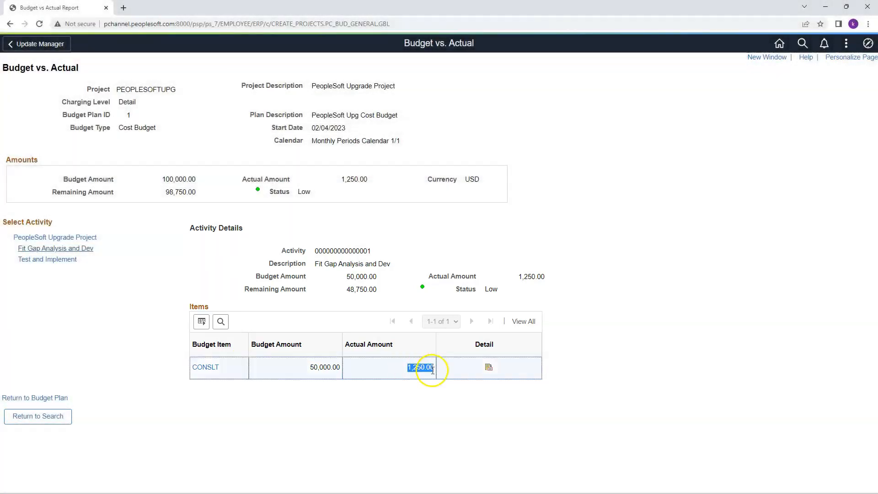
left_click(489, 367)
scroll(457, 366, "down", 4)
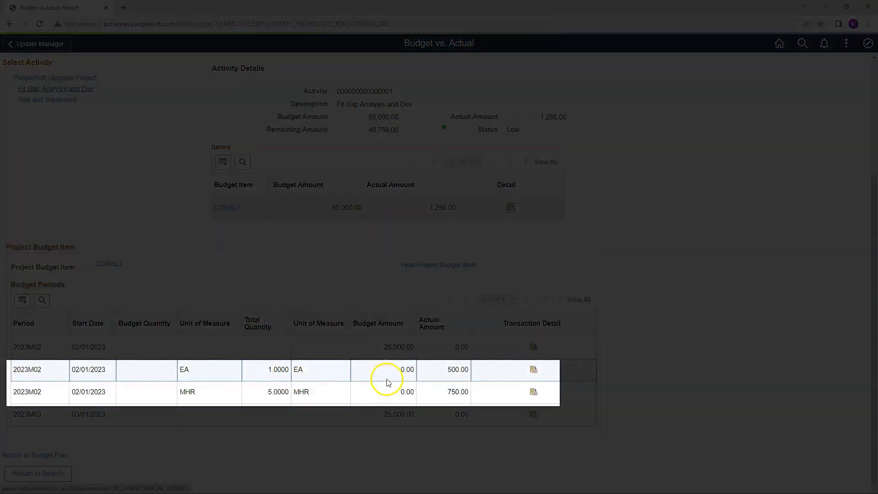
Step: Return to the Budget Plan and examine the revenue budget's Budget vs. Actual amounts for the Fit Gap Analysis and Dev activity
left_click_drag(382, 355, 411, 349)
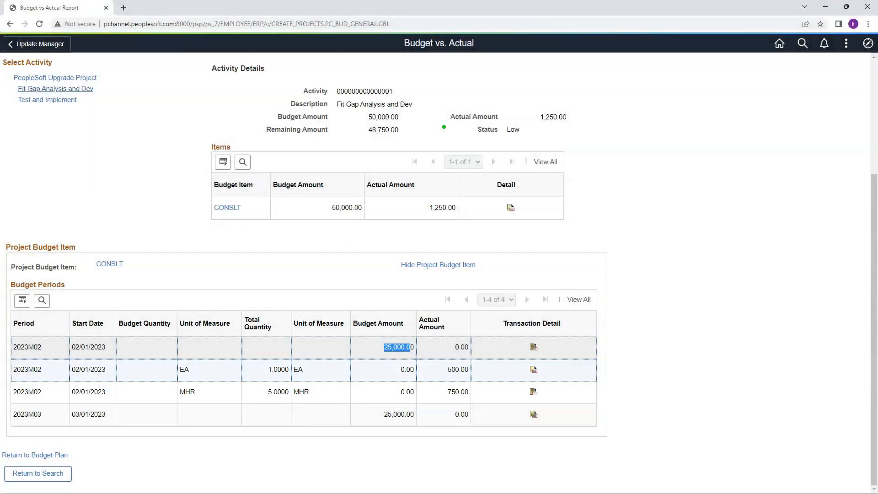
left_click(48, 455)
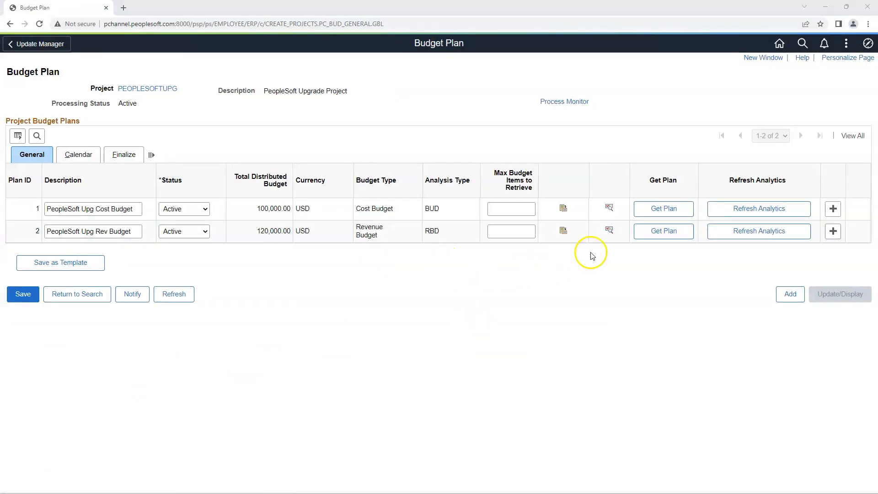
left_click(609, 230)
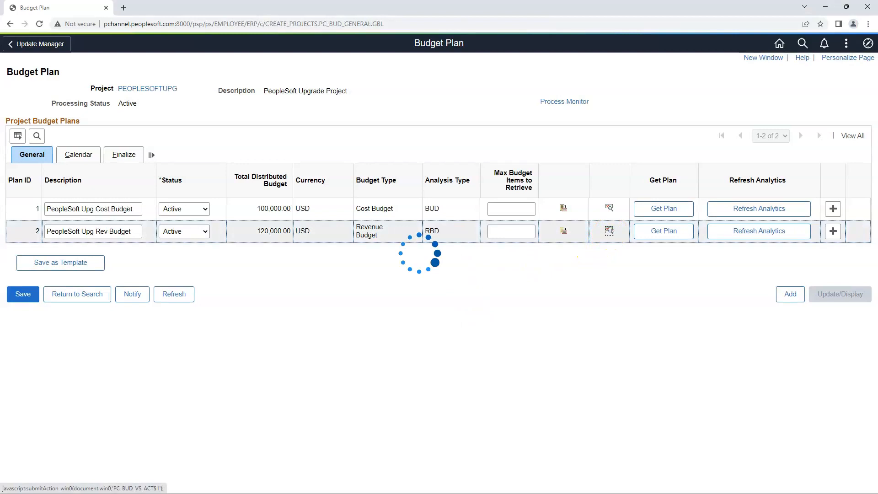
left_click(81, 237)
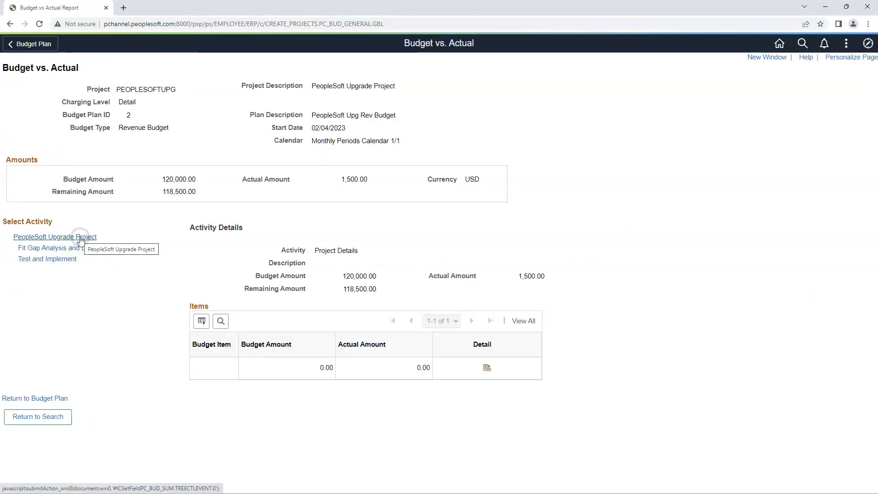
left_click(69, 249)
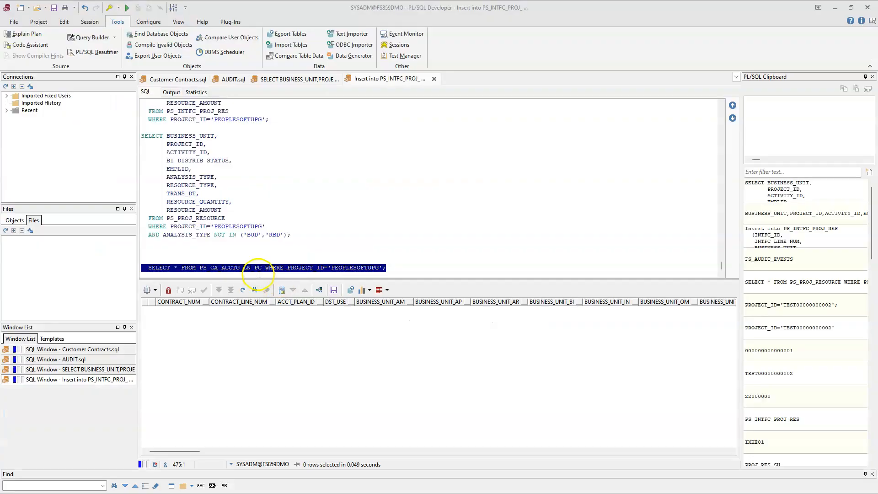
Step: Switch to PL/SQL Developer and query all PS_CA_ACCTG_LN_PC rows for project PEOPLESOFTUPG
left_click(222, 270)
double_click(221, 269)
left_click(392, 267)
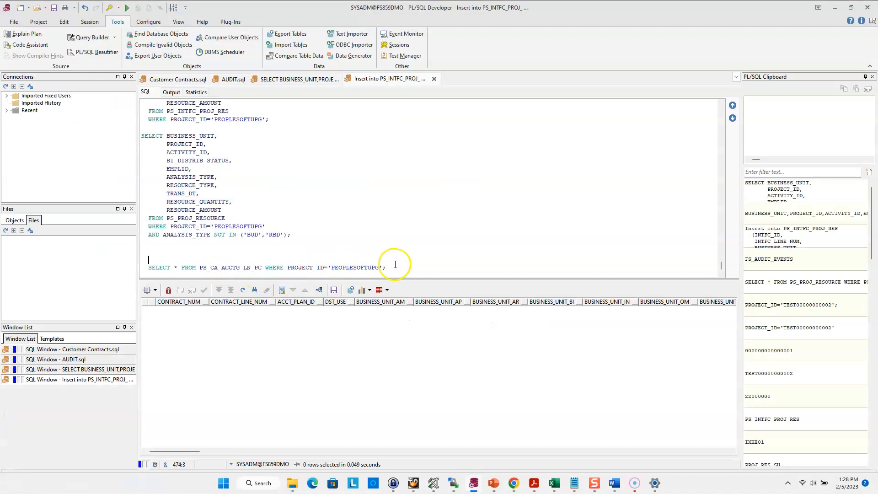
left_click(139, 272)
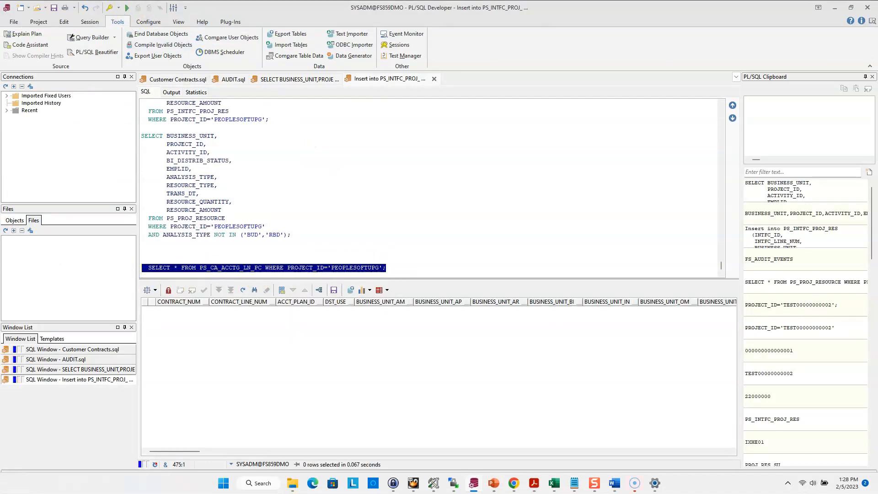
left_click(834, 8)
Step: Open Process As Incurred Revenue under Customer Contracts in PeopleSoft and add the run control Upgrade
left_click(867, 44)
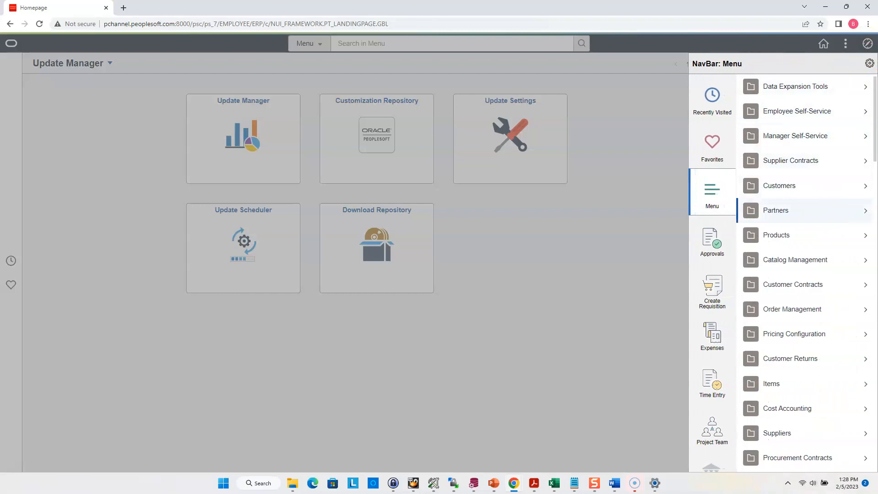
left_click(817, 284)
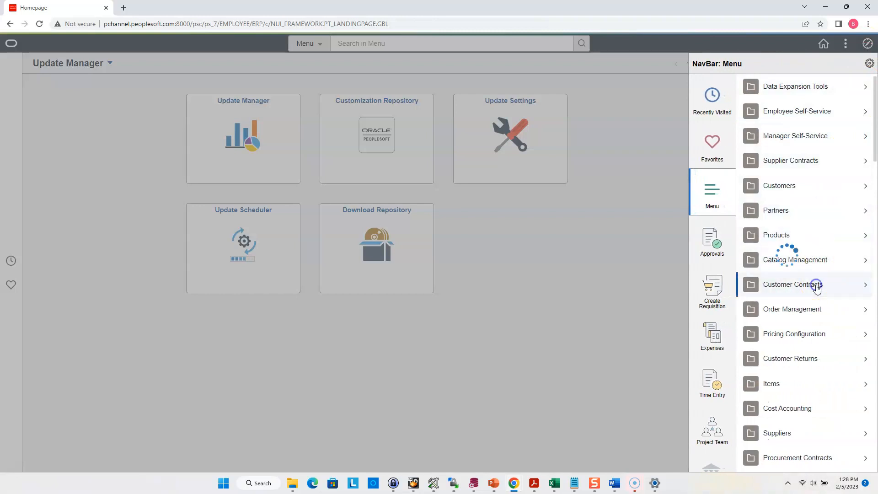
left_click(814, 230)
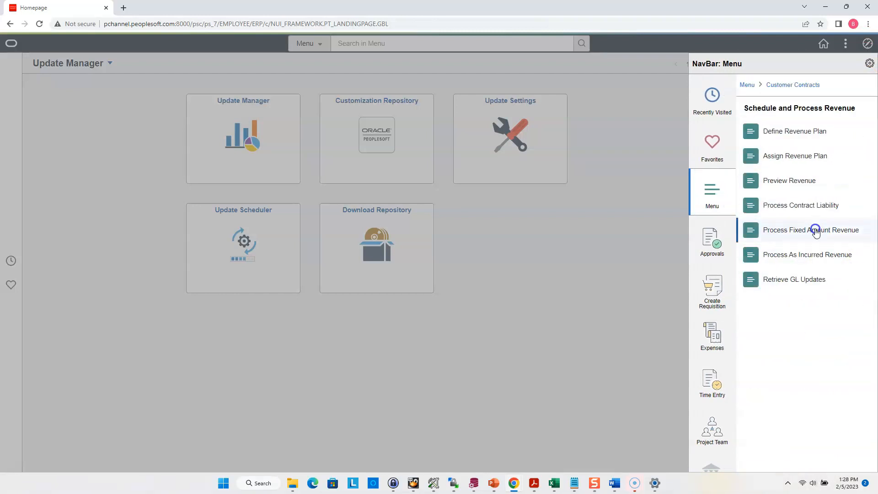
left_click(818, 255)
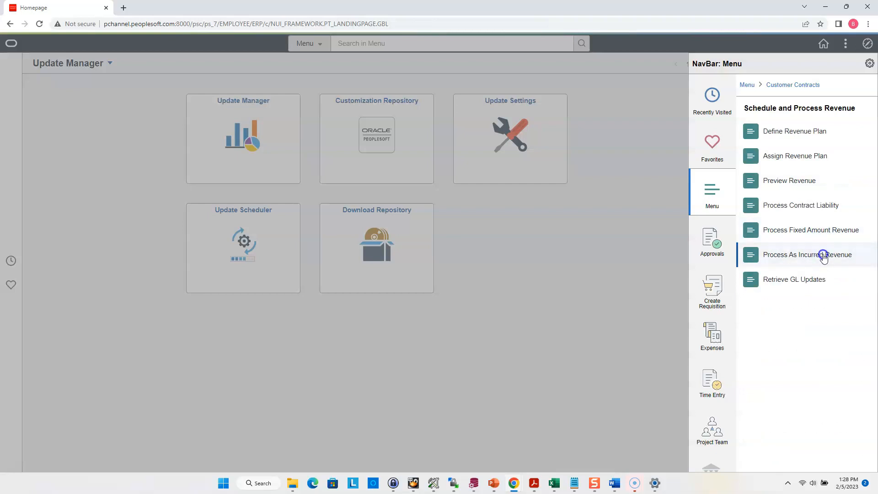
left_click(121, 108)
left_click(125, 139)
type("Upgrade")
key("Return")
Step: Set the contracts business unit to US001 and select the project's contract for the project accounting run
left_click(157, 183)
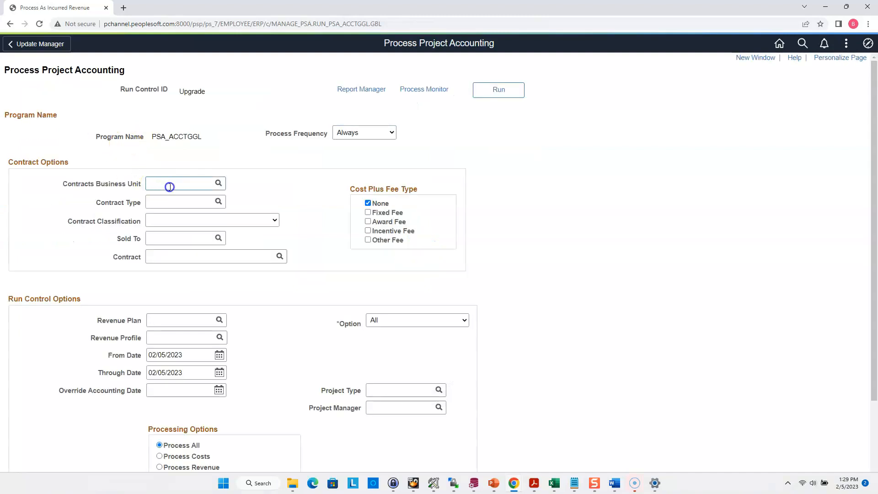
key("Caps_Lock")
type("US")
key("Tab")
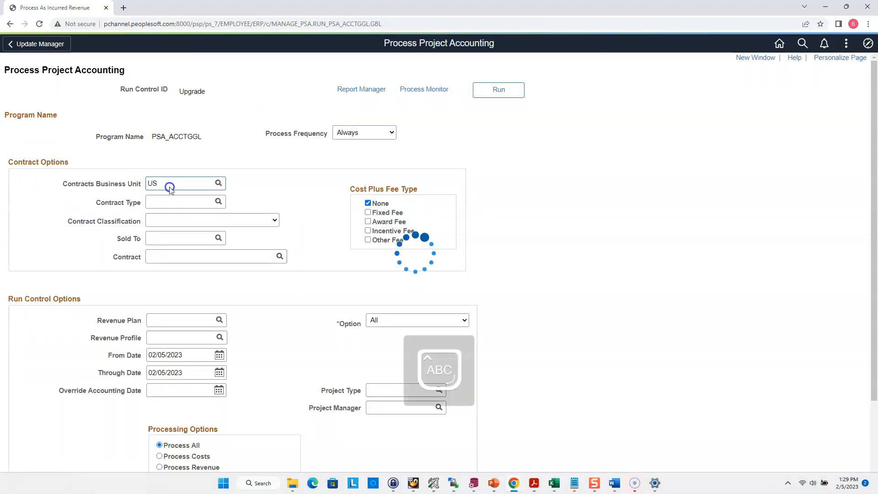
left_click(69, 264)
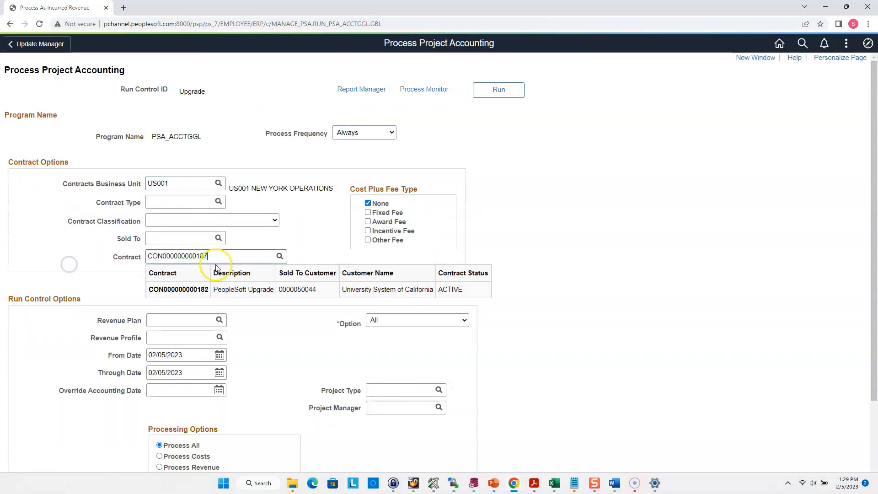
Step: Submit the PSA_ACCTGGL process to the scheduler and check its status in the Process Monitor
left_click(508, 90)
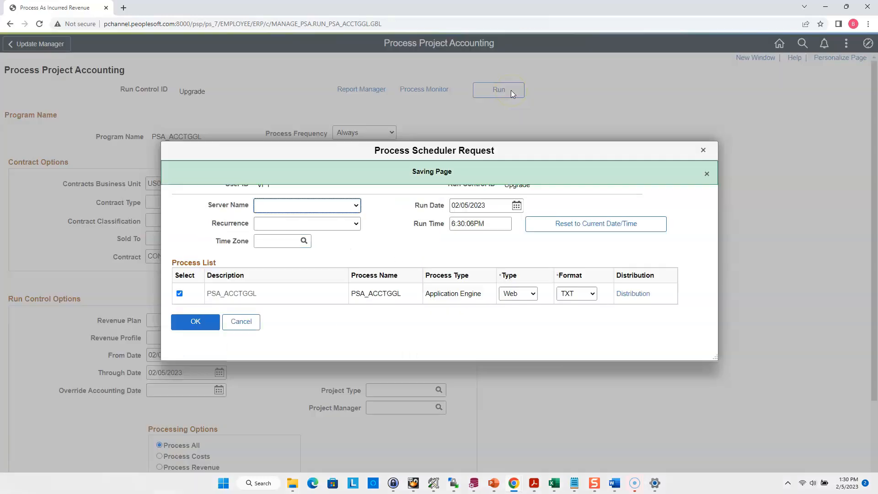
left_click(187, 320)
left_click_drag(258, 255, 209, 255)
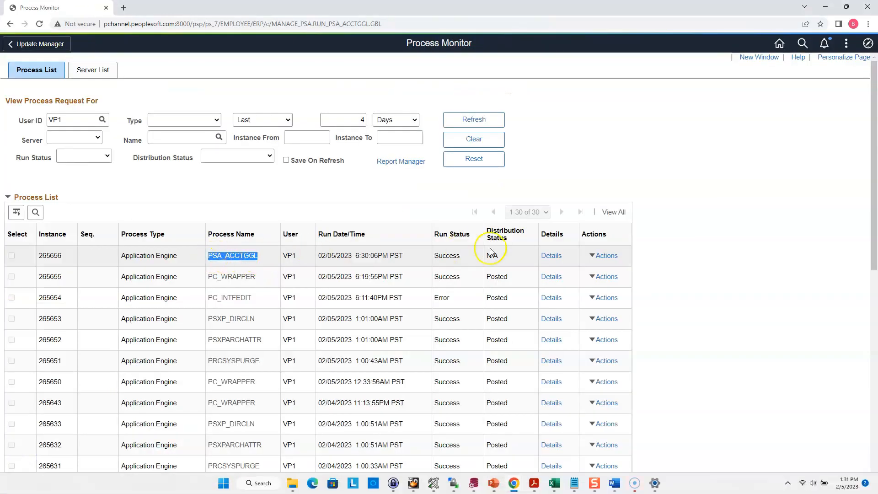
left_click(490, 118)
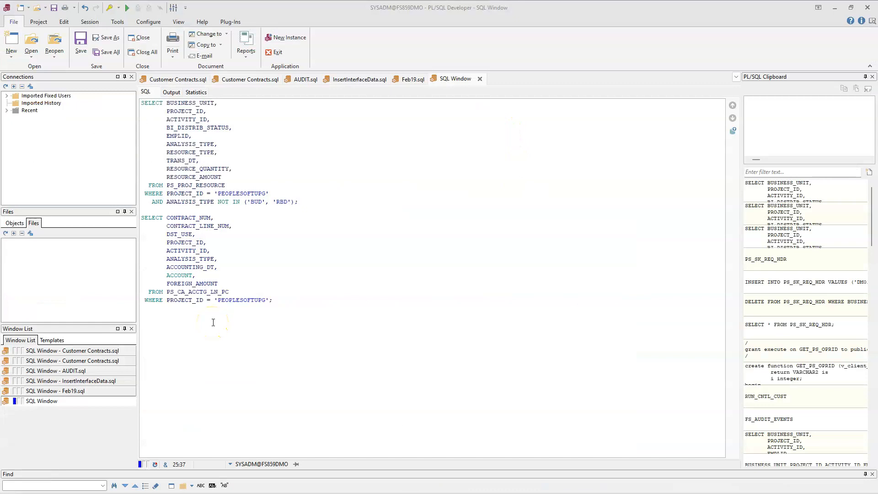
Step: In PL/SQL Developer, run the PS_CA_ACCTG_LN_PC query that lists contract, analysis type, account and foreign amount for PEOPLESOFTUPG
left_click_drag(273, 300, 127, 217)
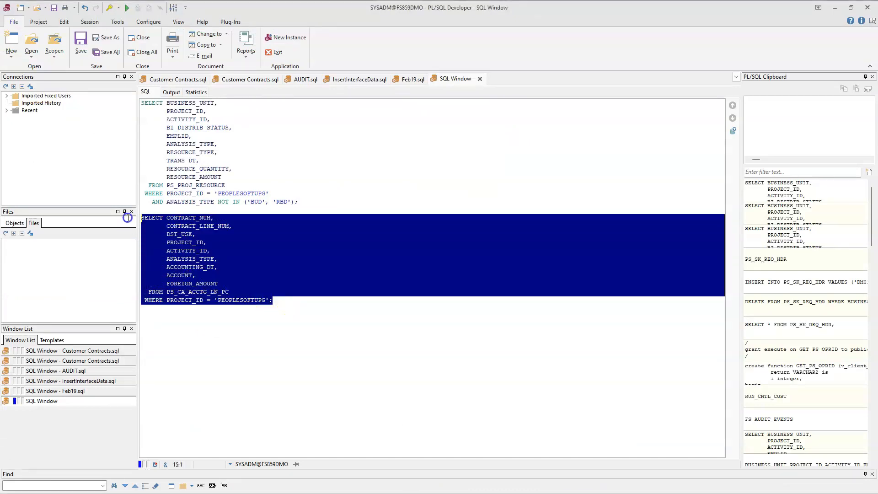
key("F8")
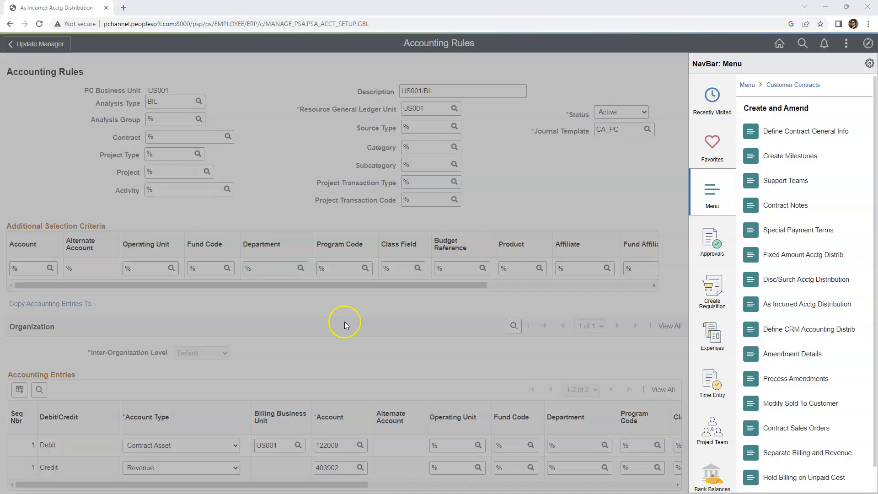
Step: Open As Incurred Acctg Distribution in PeopleSoft and examine the US001 BIL rule's credit revenue and debit contract asset accounts
left_click(785, 306)
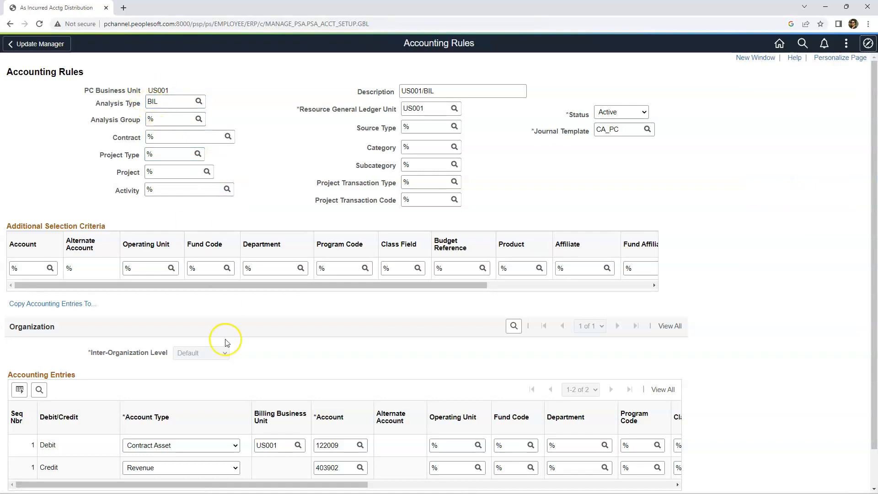
scroll(238, 356, "down", 2)
double_click(348, 426)
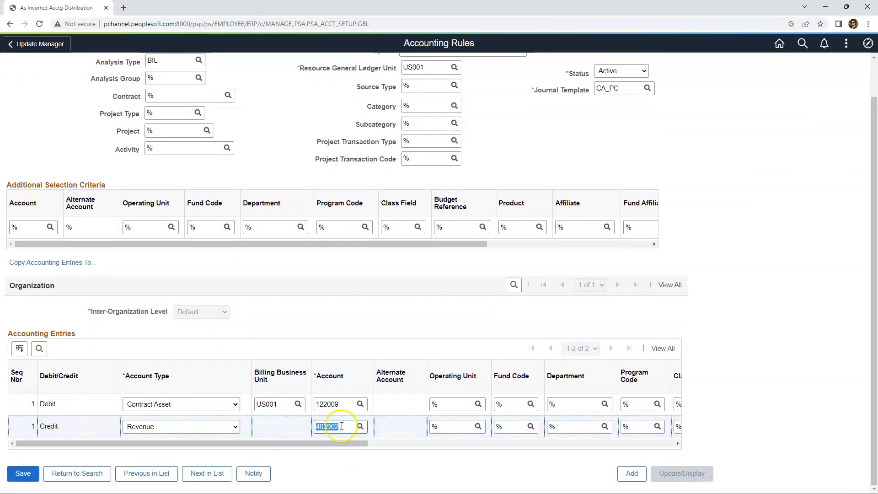
left_click(346, 401)
double_click(347, 401)
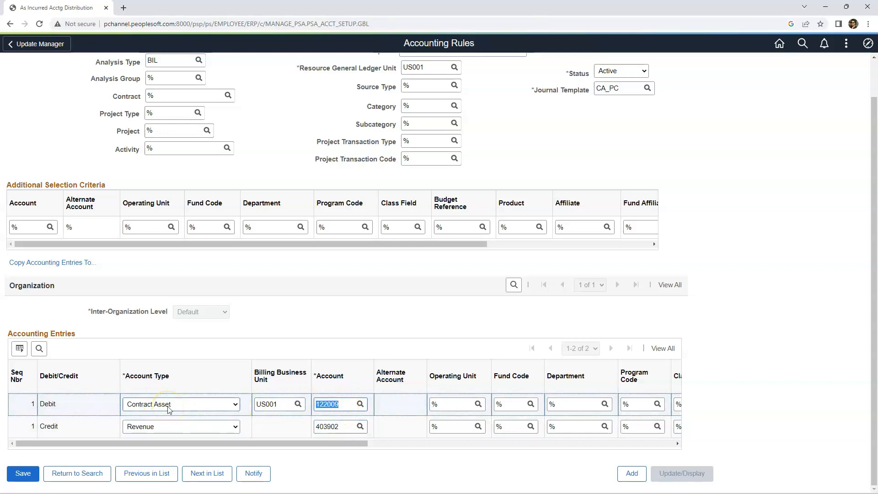
left_click(329, 404)
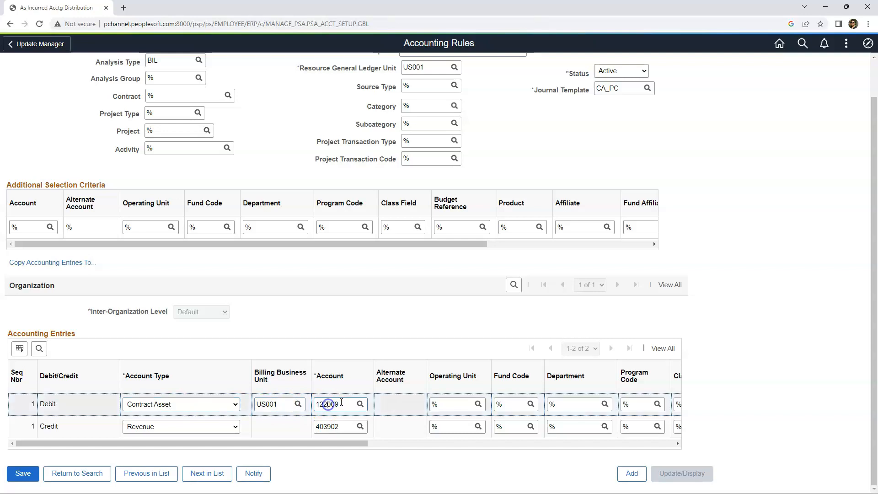
double_click(346, 402)
double_click(351, 406)
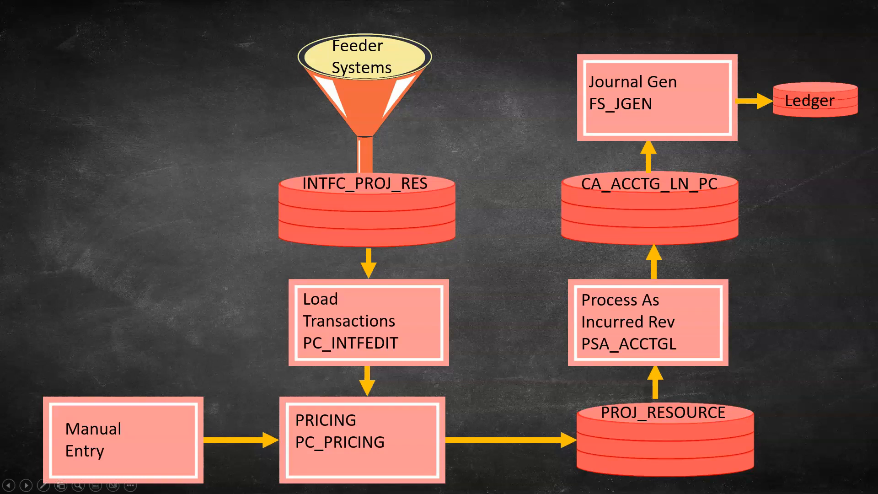
Step: Open Generate Jrnl from Subsystem under General Ledger's subsystem journals and add the run control Upgrade
key("alt+Tab")
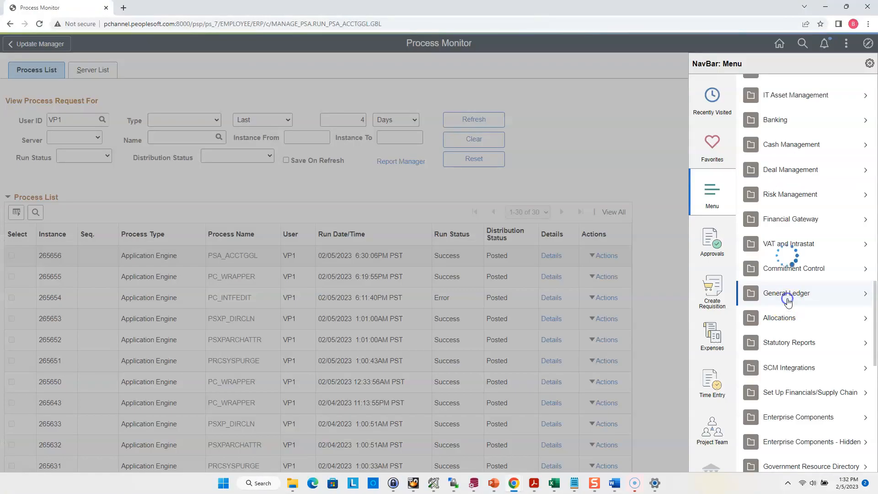
left_click(788, 303)
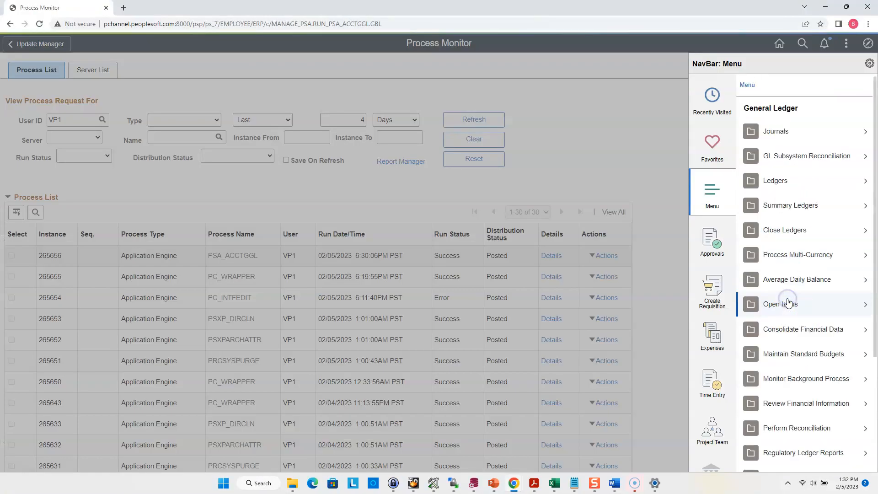
left_click(774, 131)
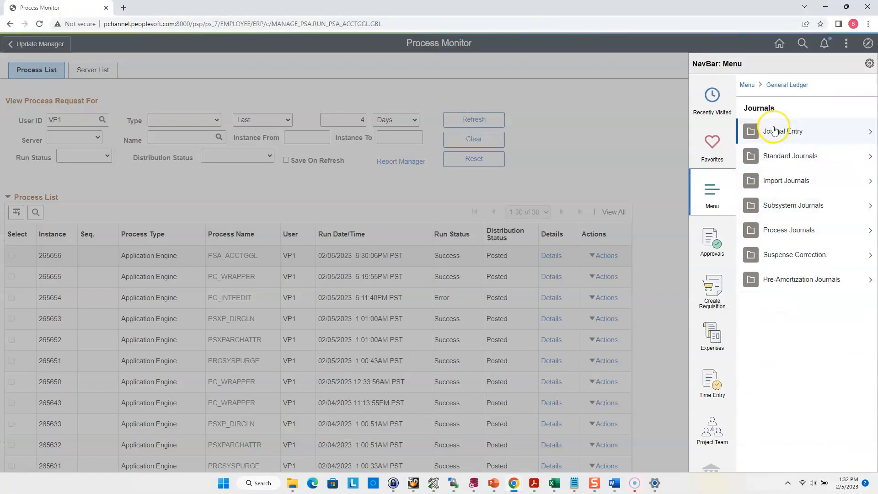
left_click(793, 205)
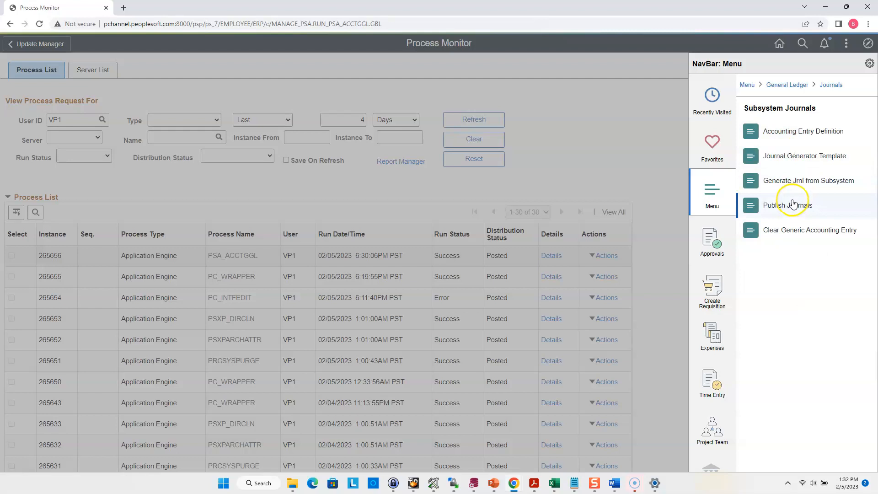
left_click(805, 180)
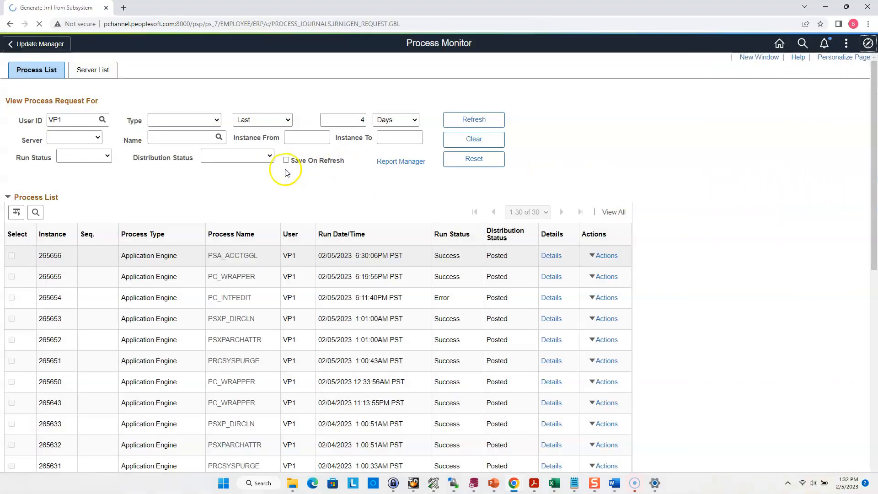
type("Upgrad")
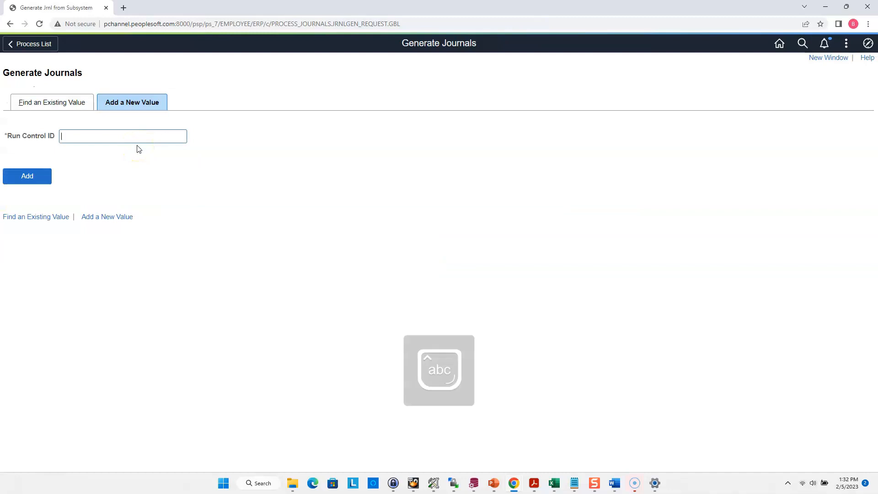
type("e")
key("Return")
Step: Set the journal request to always run for SetID SHARE, business unit US001 and ledger group RECORDING, with Edit and Post enabled
left_click(14, 272)
left_click(33, 230)
left_click(31, 132)
left_click(298, 133)
Step: Enter the journal template CA_PC and the accounting definition CAPC for the journal request
left_click(424, 242)
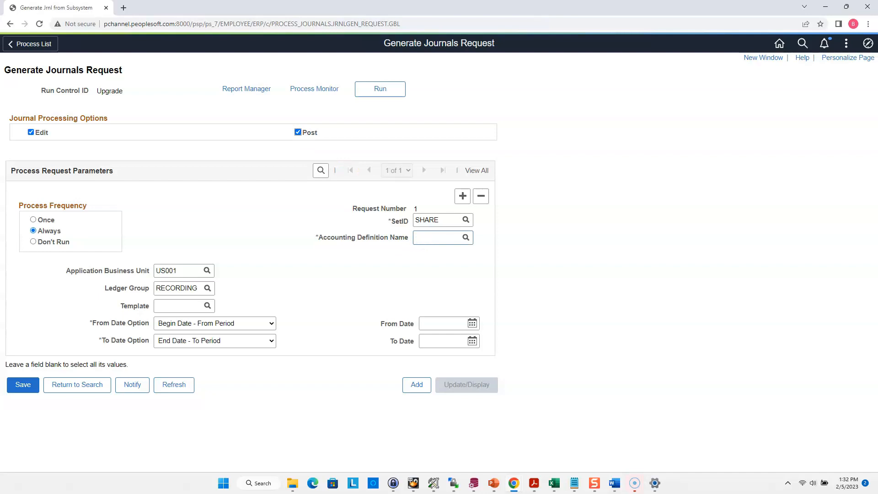
left_click(163, 303)
left_click(424, 242)
left_click(167, 303)
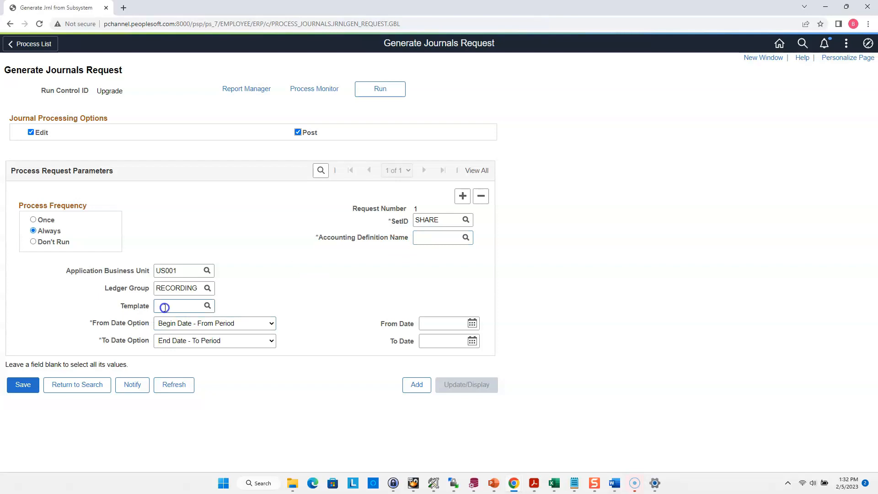
left_click(168, 315)
key("BackSpace")
key("BackSpace")
key("BackSpace")
key("BackSpace")
key("BackSpace")
key("BackSpace")
key("BackSpace")
key("BackSpace")
key("BackSpace")
key("BackSpace")
key("Caps_Lock")
type("CA_PC")
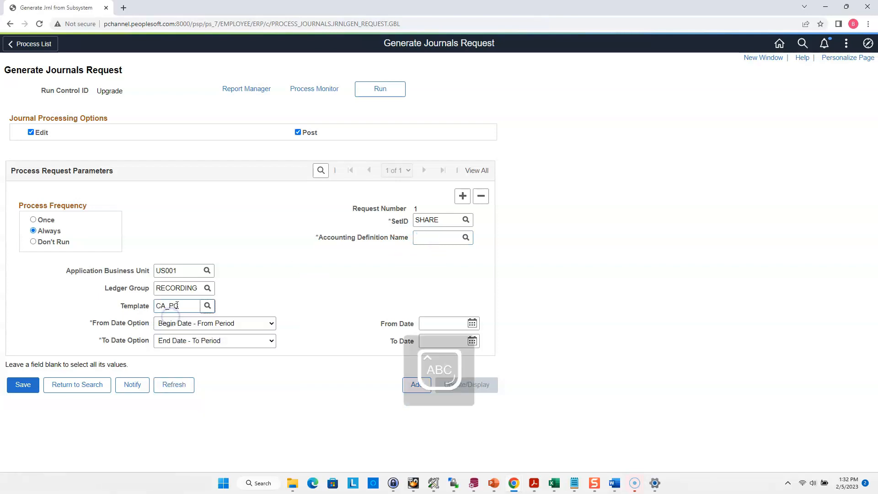
left_click(422, 235)
type("CAPC")
left_click(447, 303)
Step: Choose the from and to date options and fill in the From Date and To Date of the journal request
left_click(227, 326)
left_click(185, 381)
left_click(215, 340)
left_click(234, 381)
left_click(472, 323)
left_click(475, 402)
left_click(472, 341)
left_click(476, 402)
Step: Run the journal request with only the FS_JGEN process selected and submit it to the scheduler
left_click(380, 89)
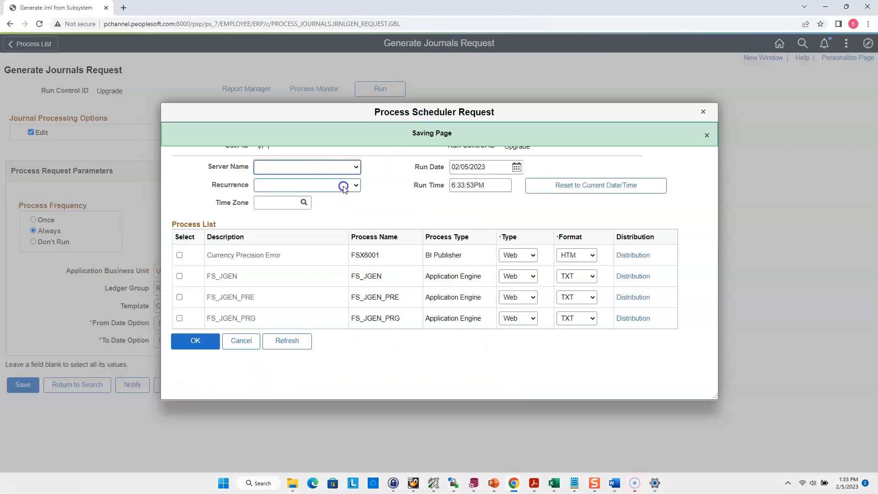
left_click(179, 276)
left_click(195, 340)
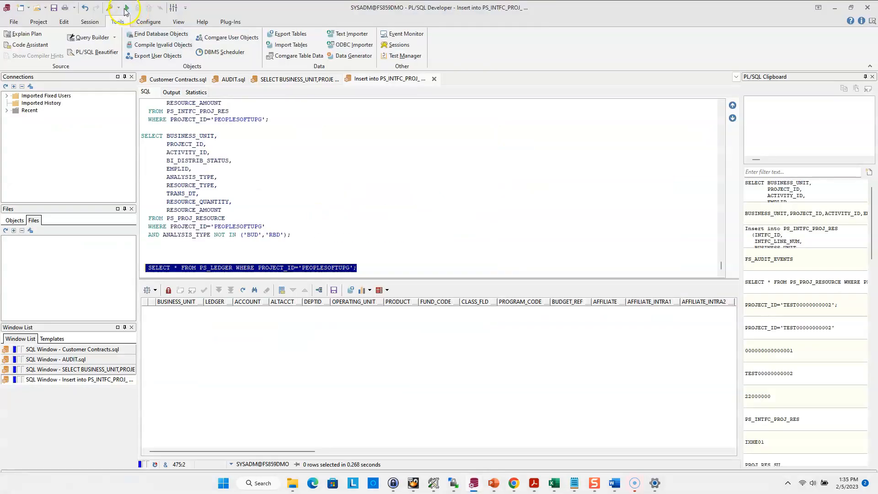
Step: Switch to PL/SQL Developer, run the PS_LEDGER query for PEOPLESOFTUPG and examine the accounts, accounting period and posted amounts
left_click(127, 8)
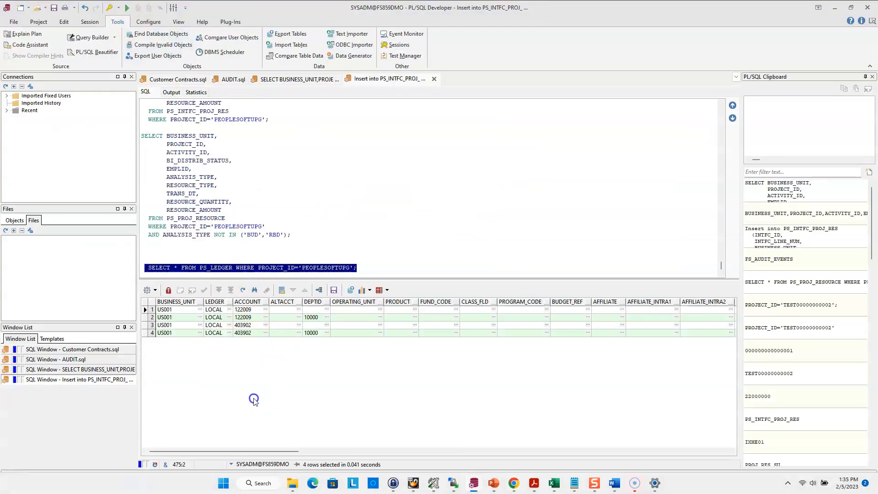
left_click_drag(261, 452, 568, 457)
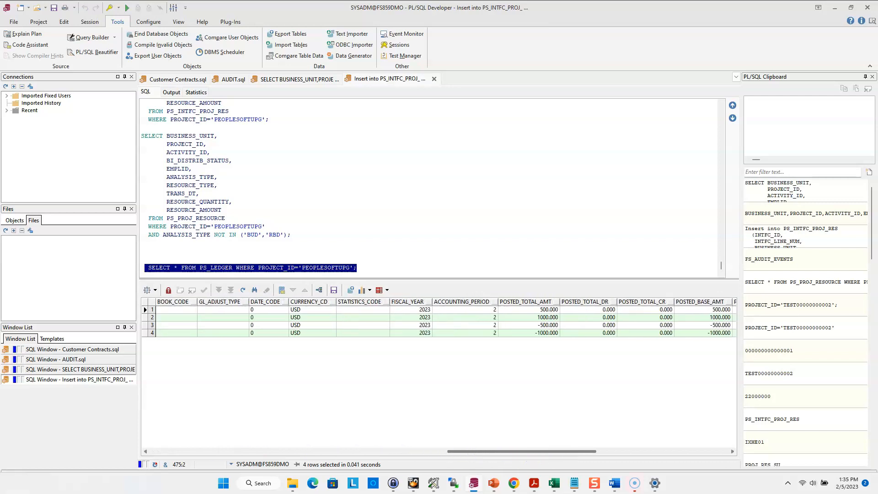